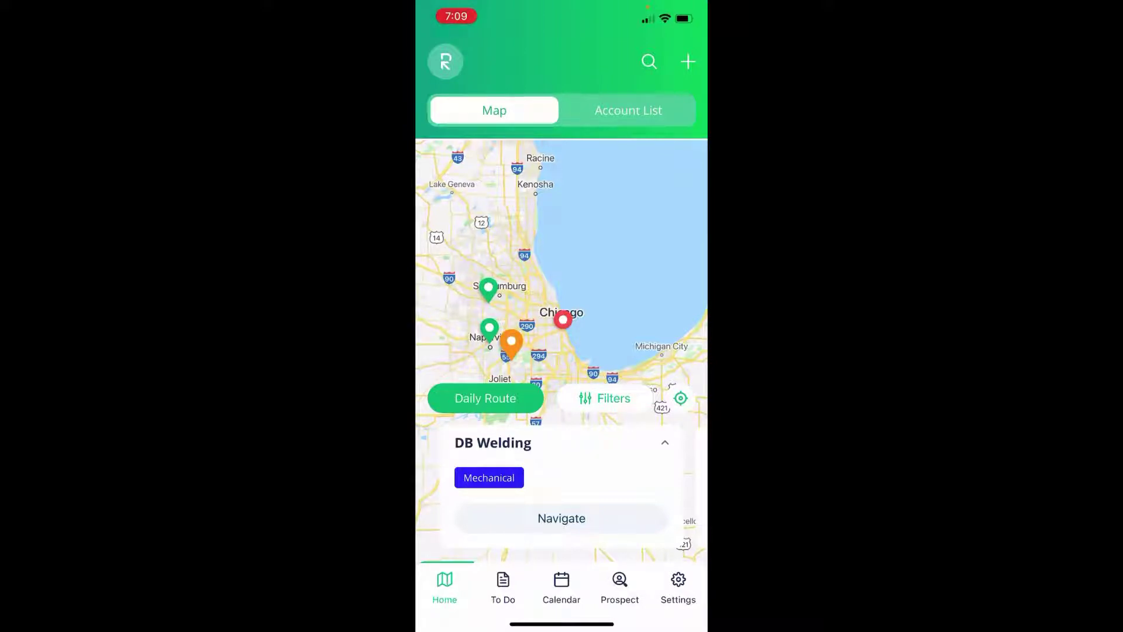
Enable task notifications in Push Notifications with the first reminder 30 minutes before.
left_click(678, 587)
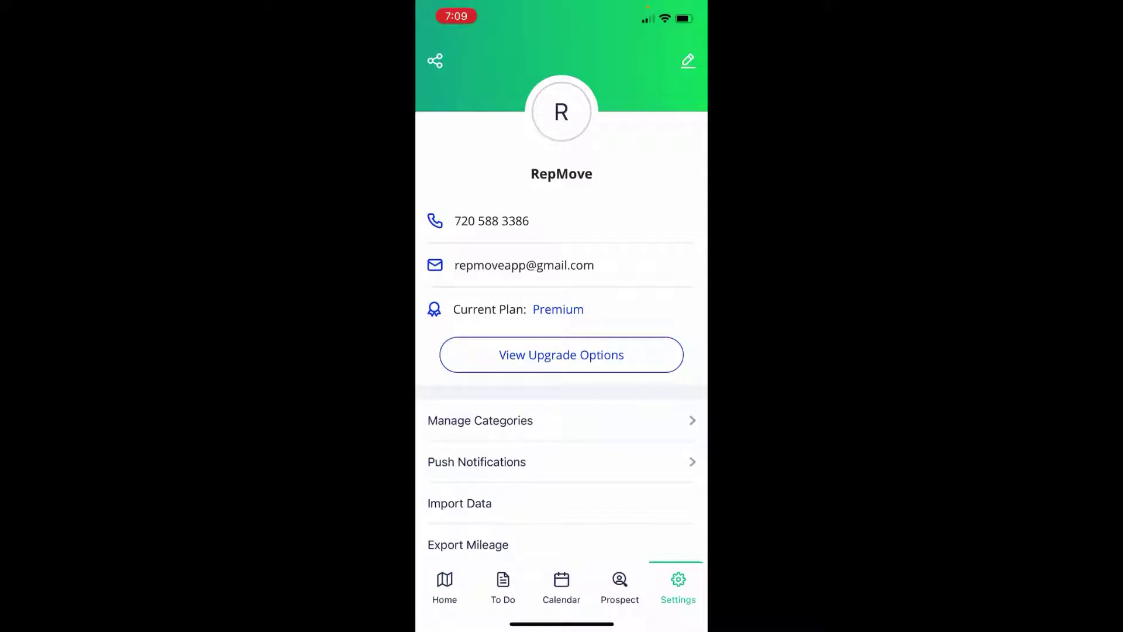
left_click(477, 461)
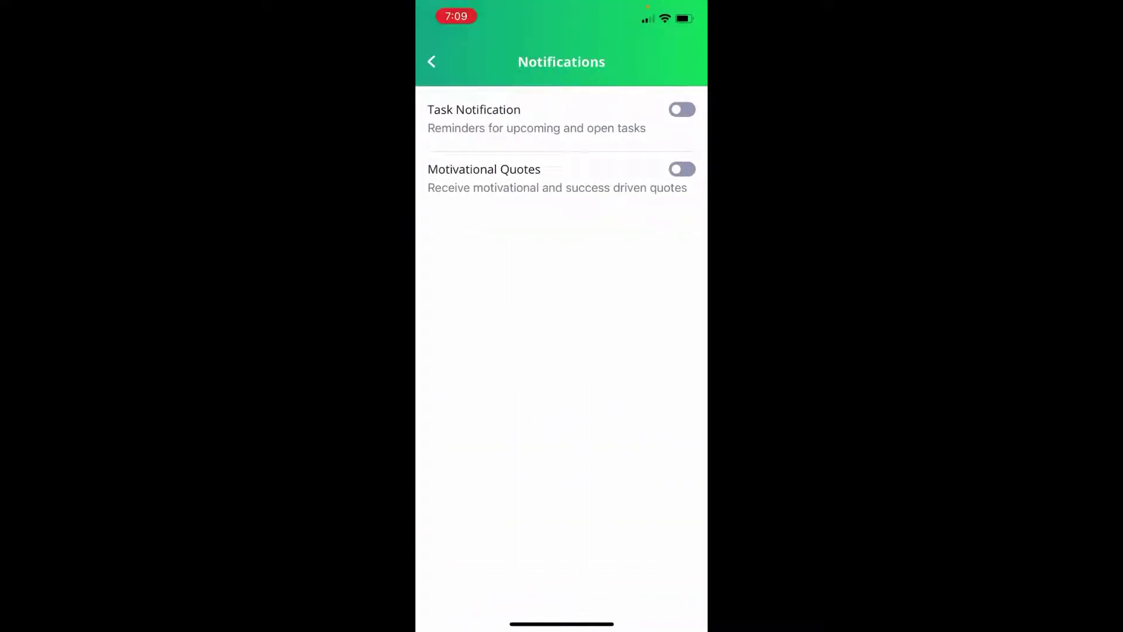
left_click(681, 110)
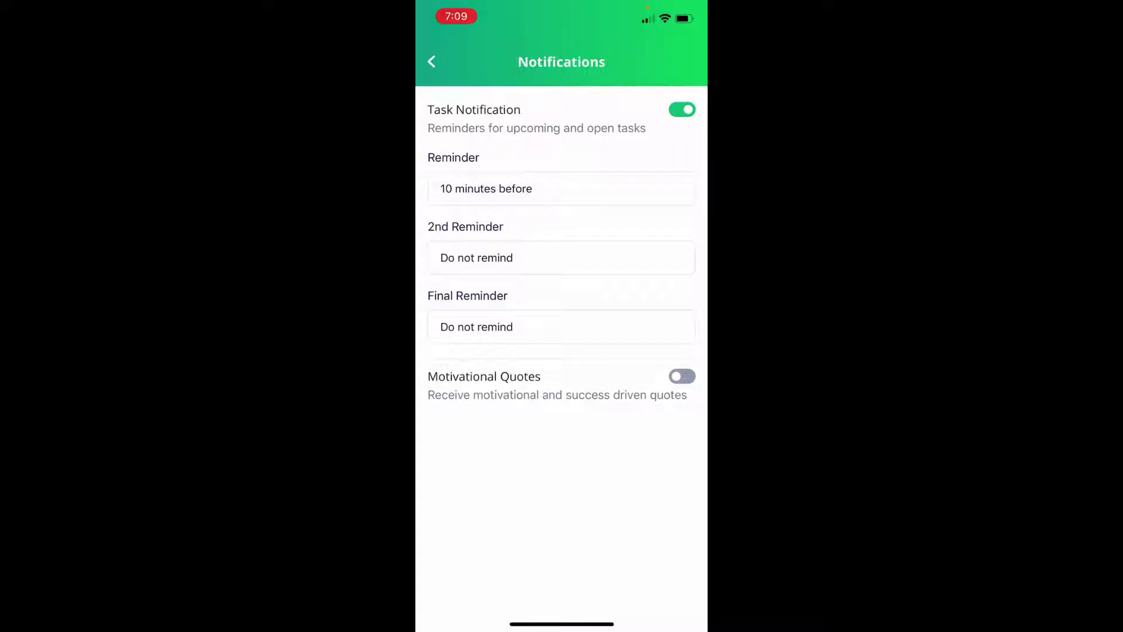
left_click(562, 188)
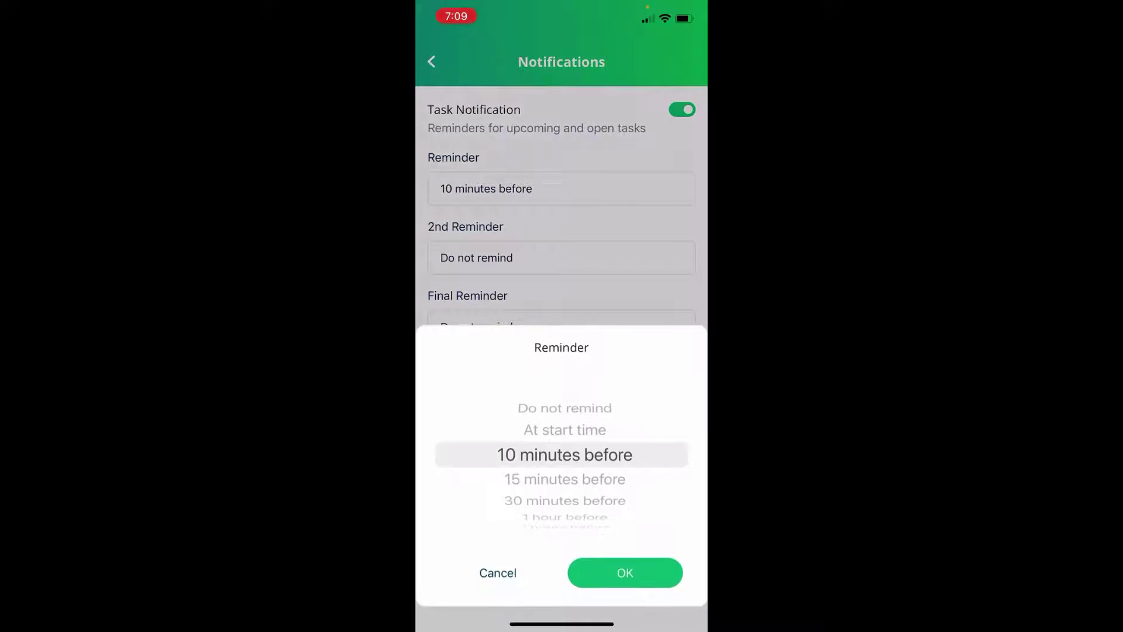
scroll(564, 456, "down", 2)
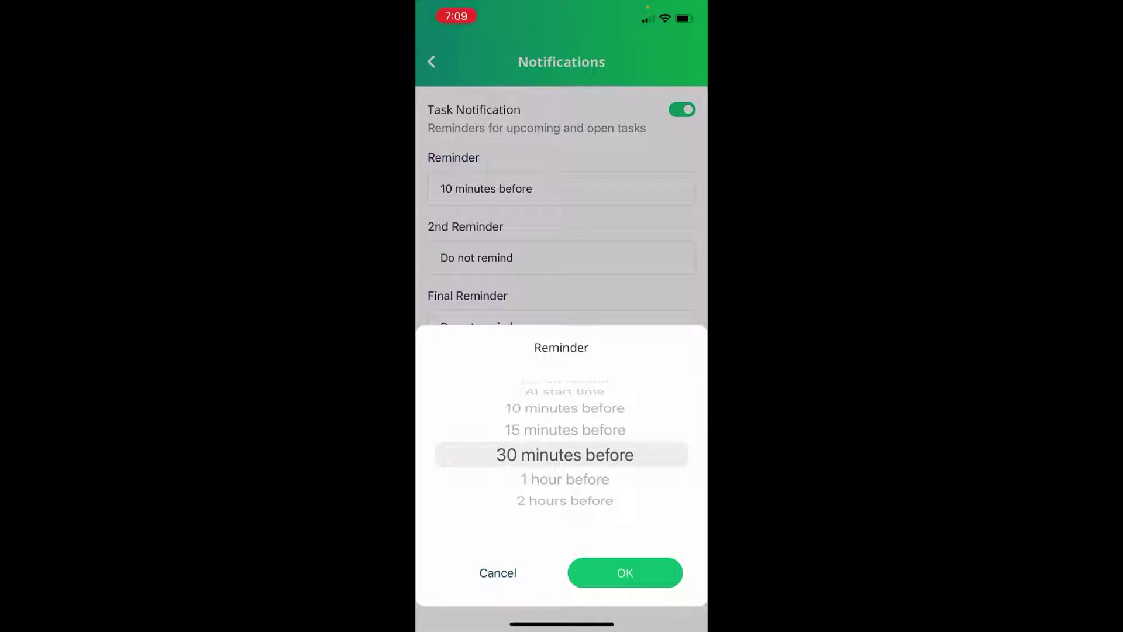
left_click(625, 573)
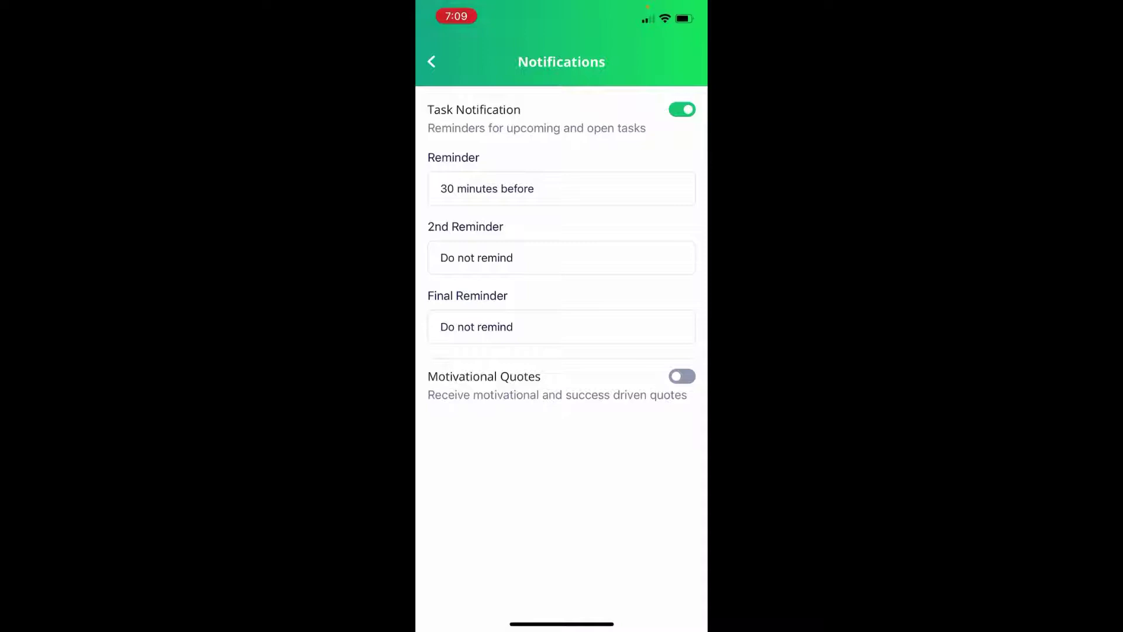
left_click(431, 62)
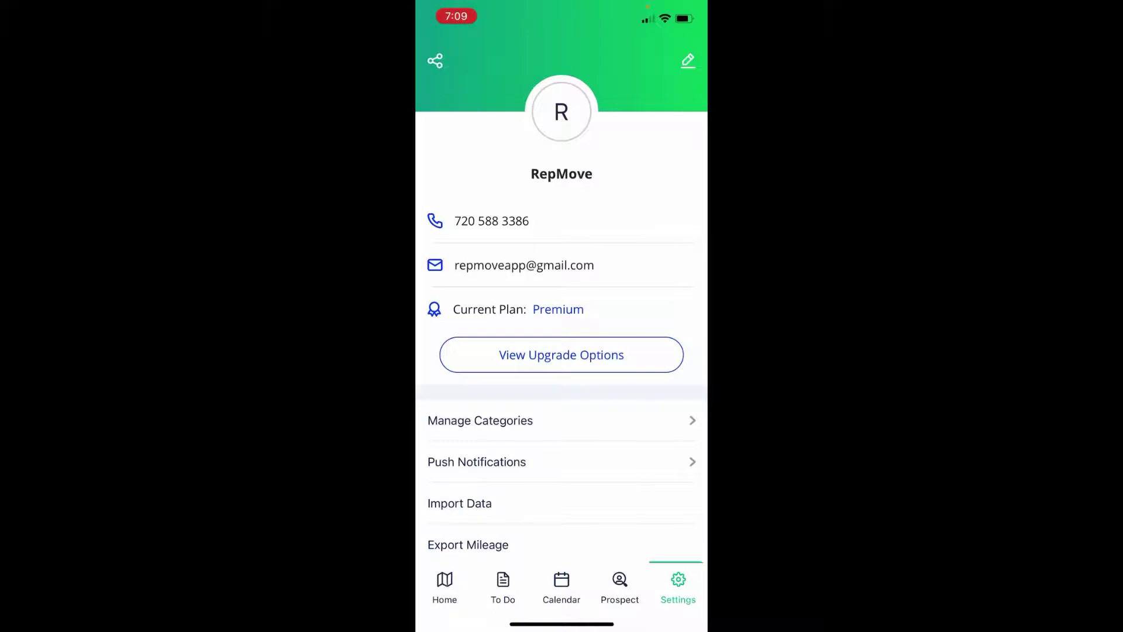
Open a blank Add Task form from the empty To Do list.
left_click(444, 585)
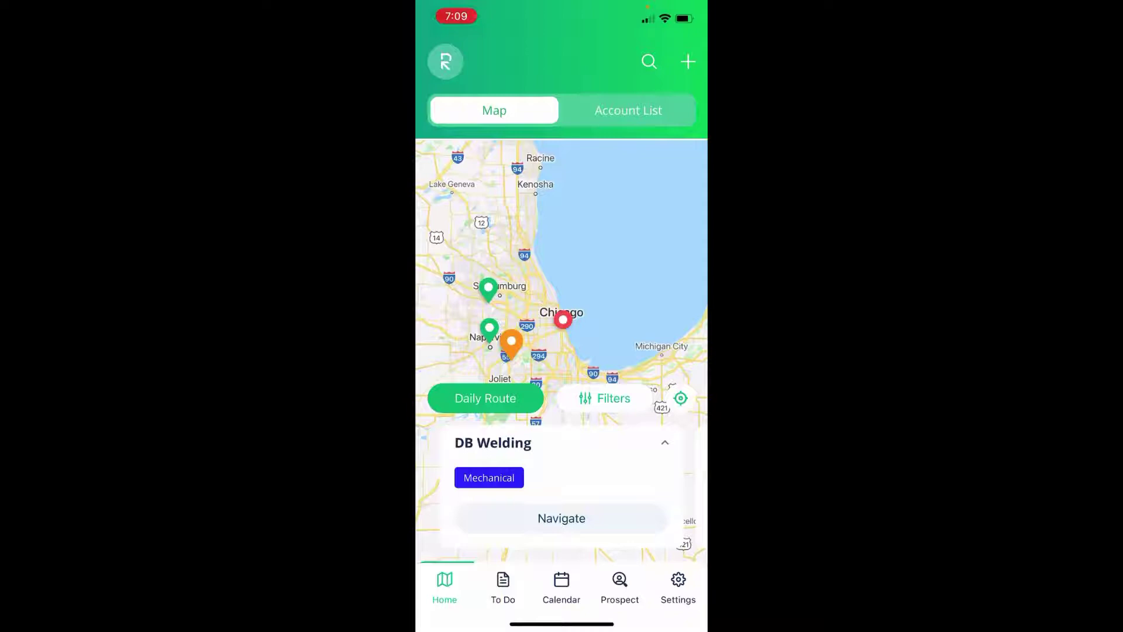
left_click(503, 585)
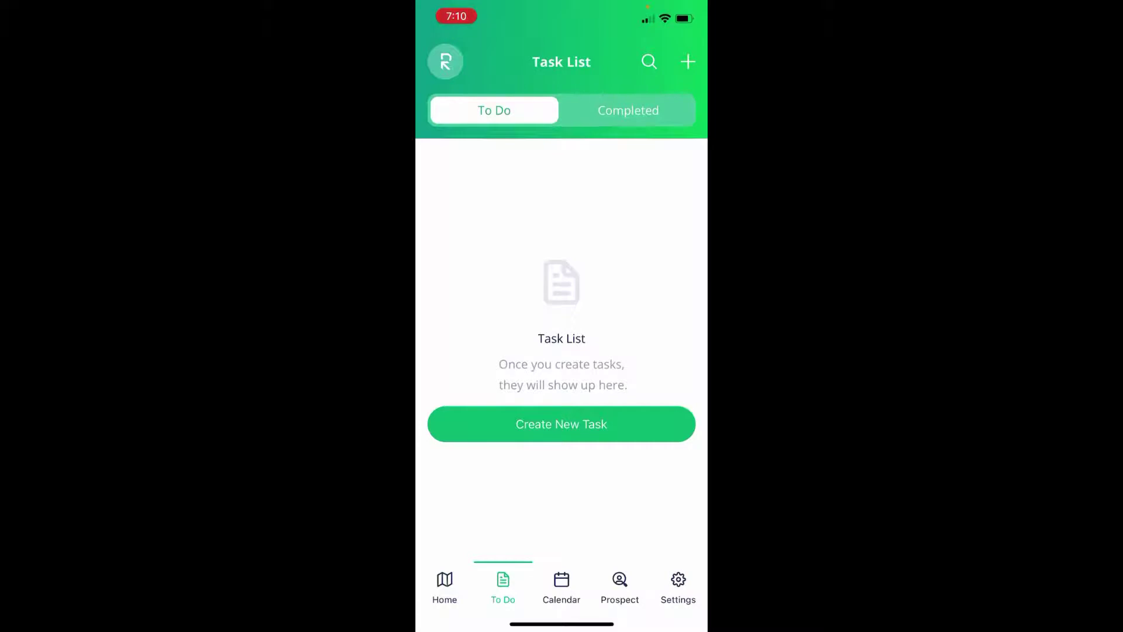
left_click(562, 423)
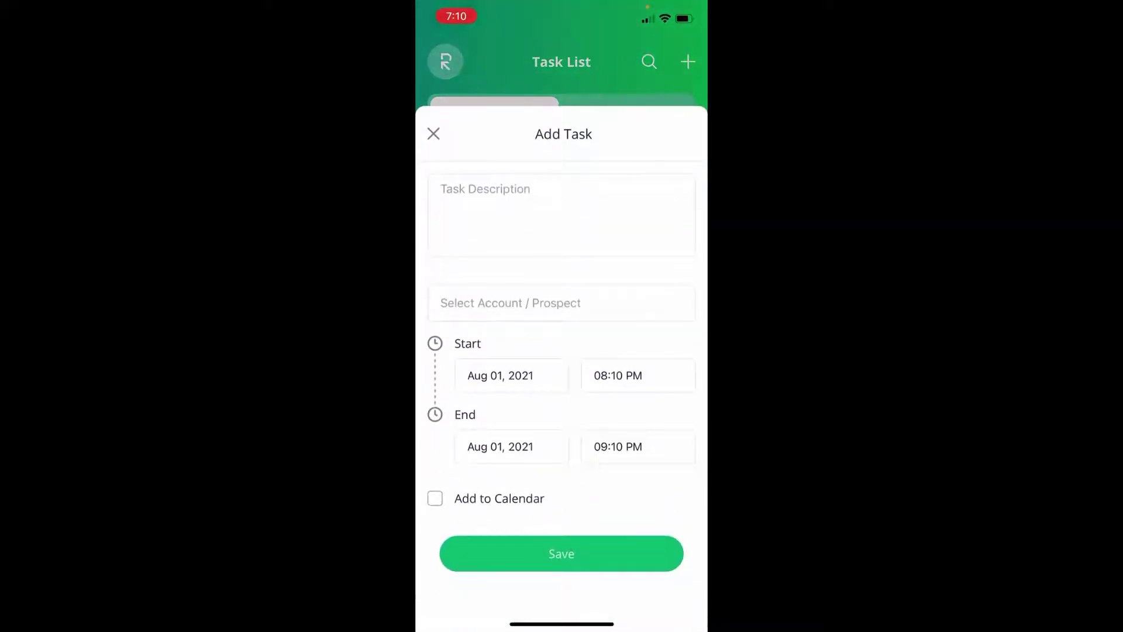
Enter 'Call Client' as the task description and select X3Tech as its account.
left_click(561, 214)
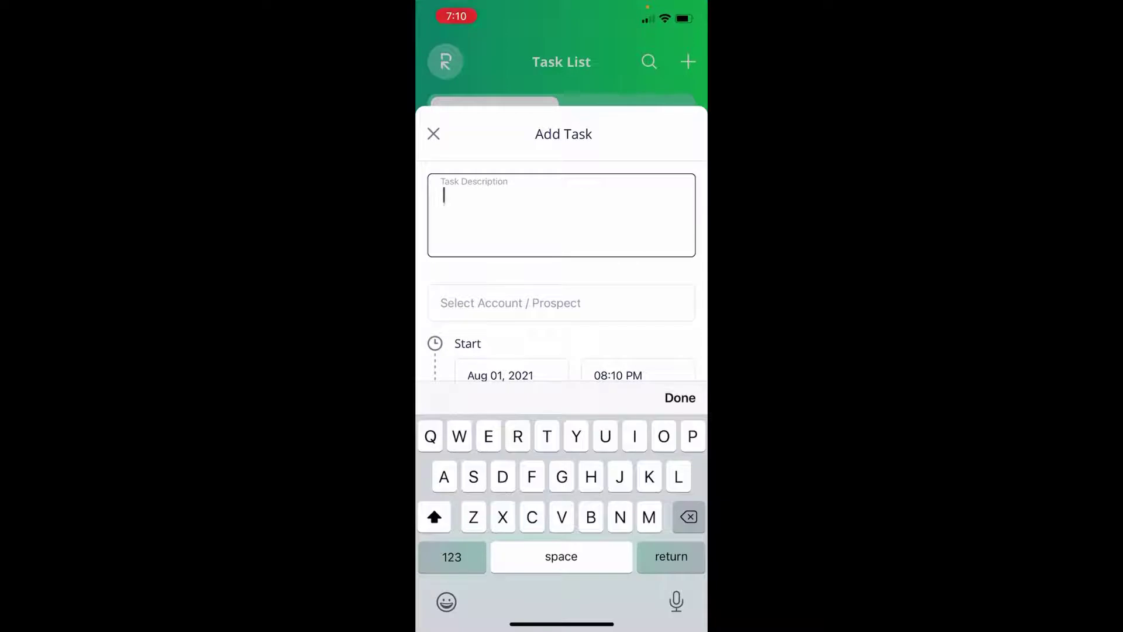
type("Call ")
type("Client")
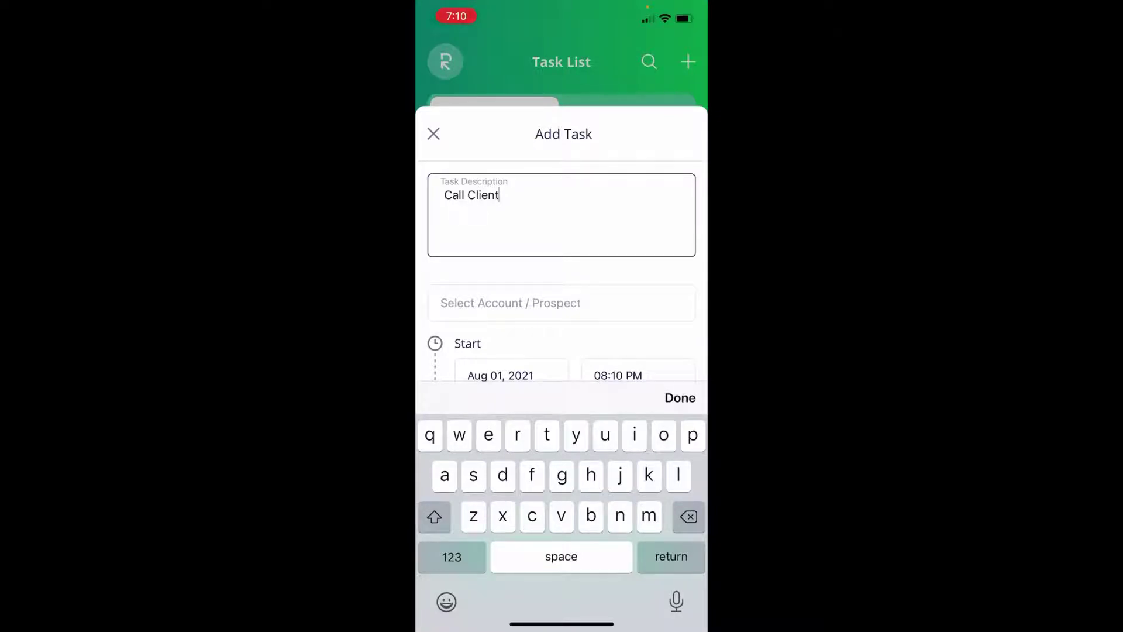
left_click(510, 303)
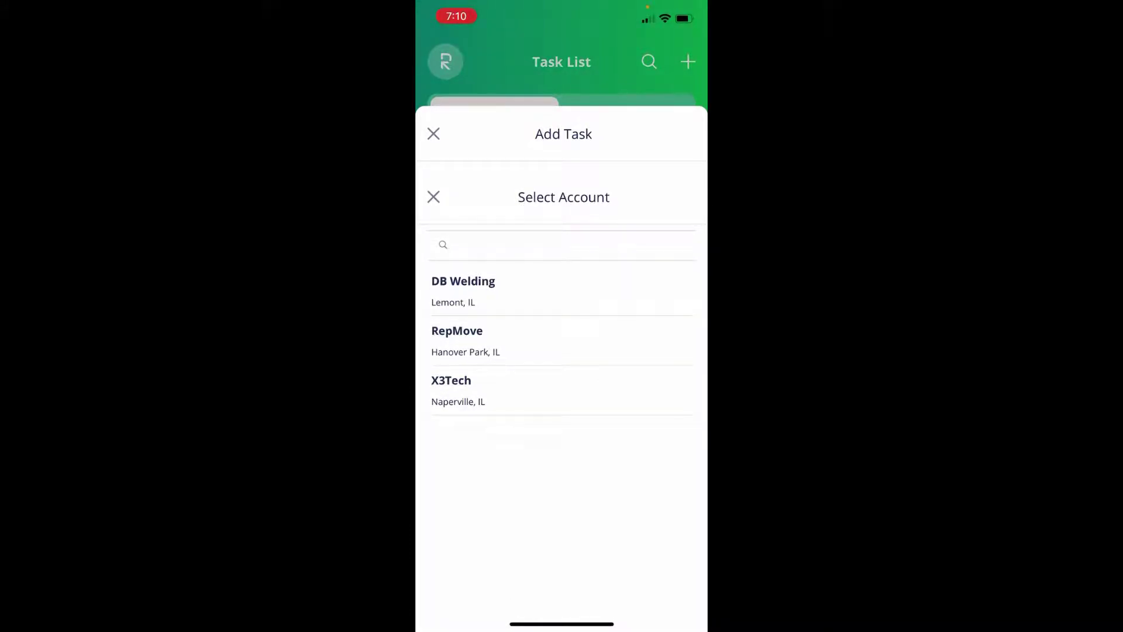
left_click(451, 387)
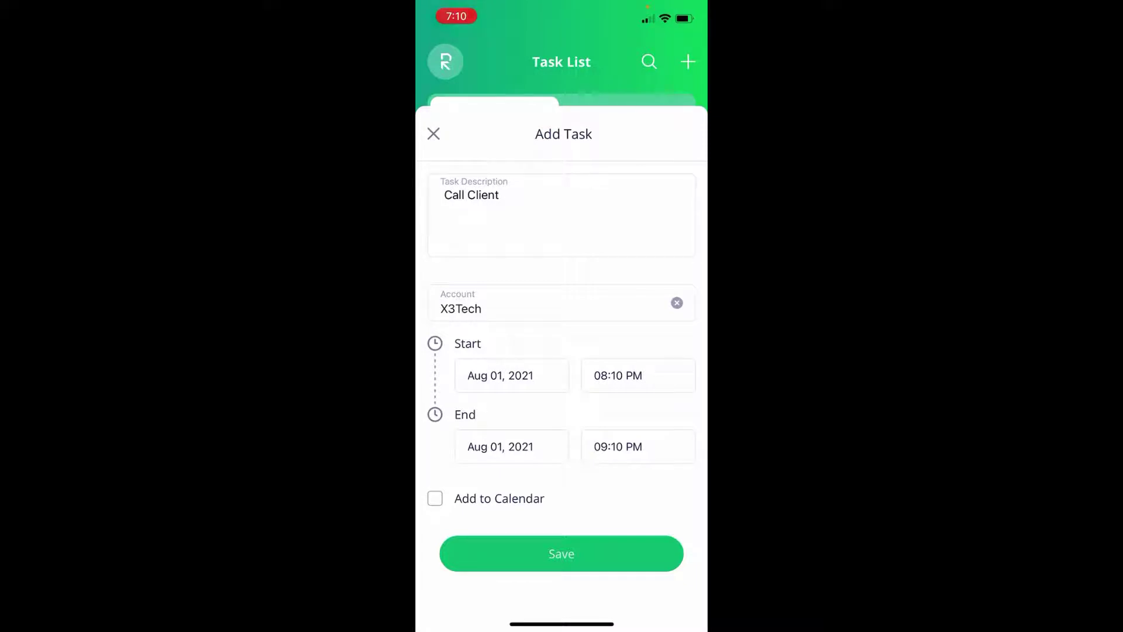
Set the task start to Aug 02, 2021 at 3:00 PM.
left_click(512, 375)
left_click_drag(581, 497, 581, 473)
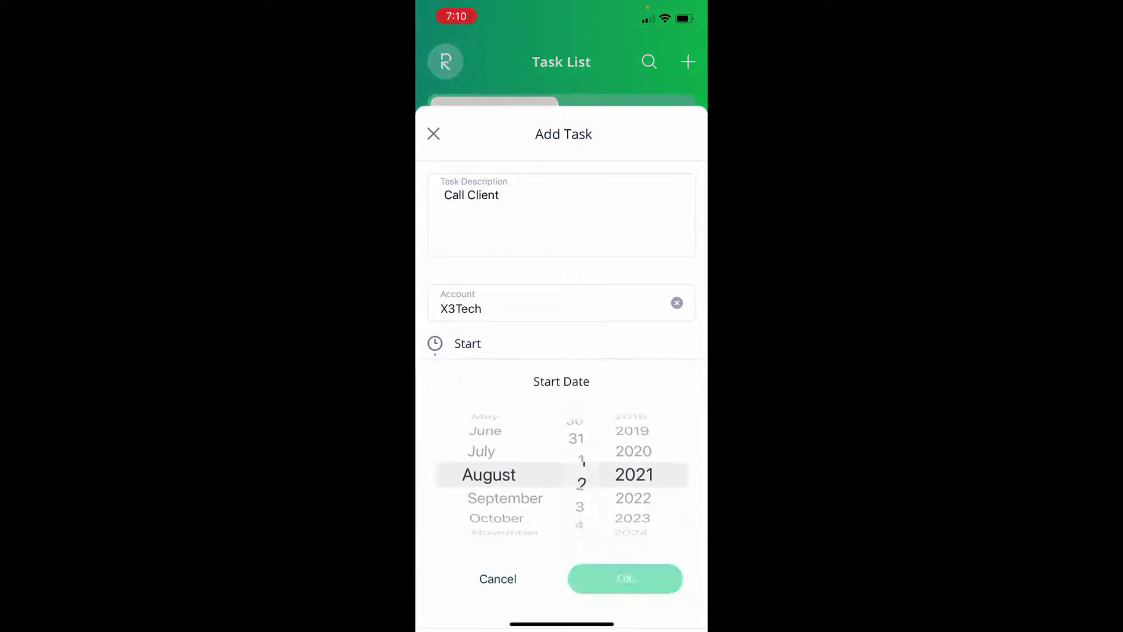
left_click(625, 578)
left_click(637, 374)
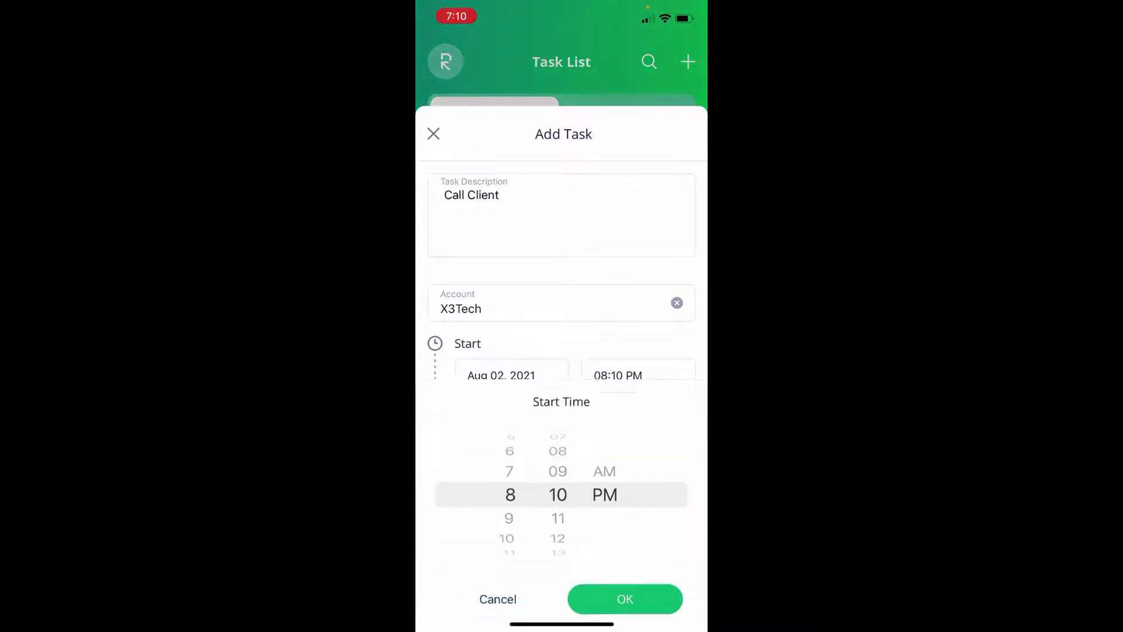
left_click_drag(511, 451, 510, 521)
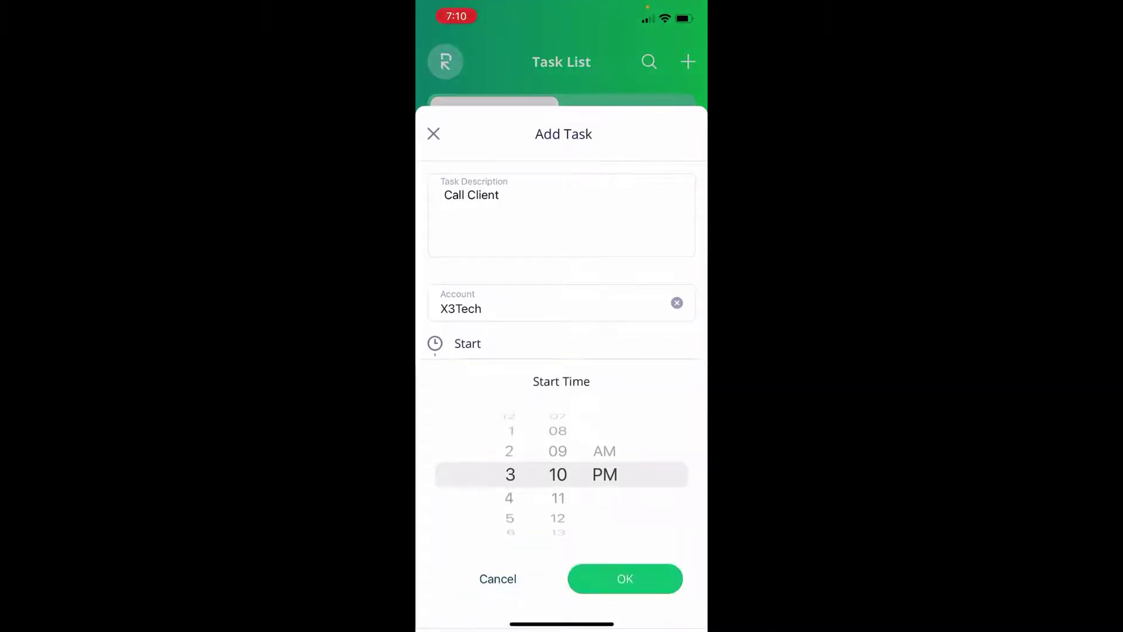
left_click_drag(558, 451, 558, 515)
left_click(625, 578)
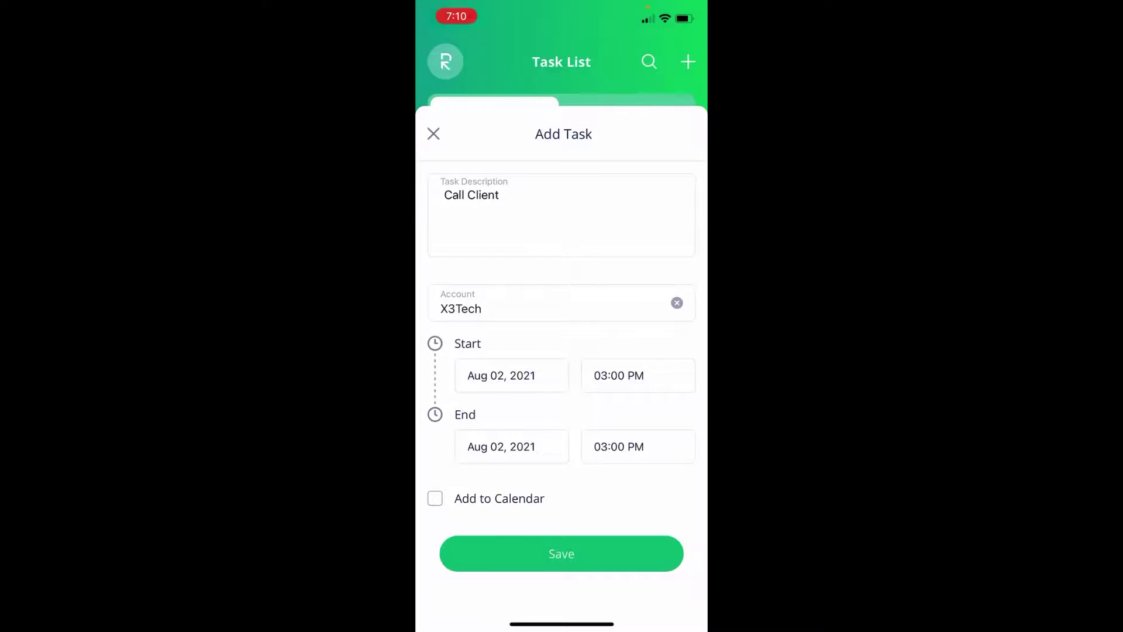
Set the task end time to 3:15 PM.
left_click(638, 446)
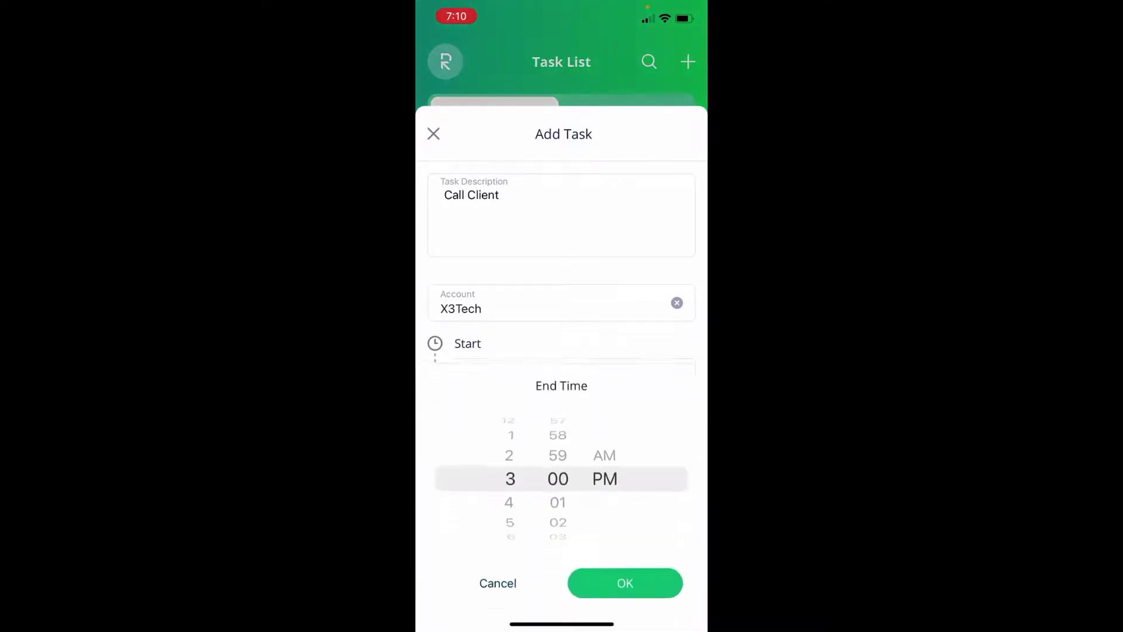
left_click_drag(558, 498, 558, 475)
left_click_drag(559, 521, 558, 427)
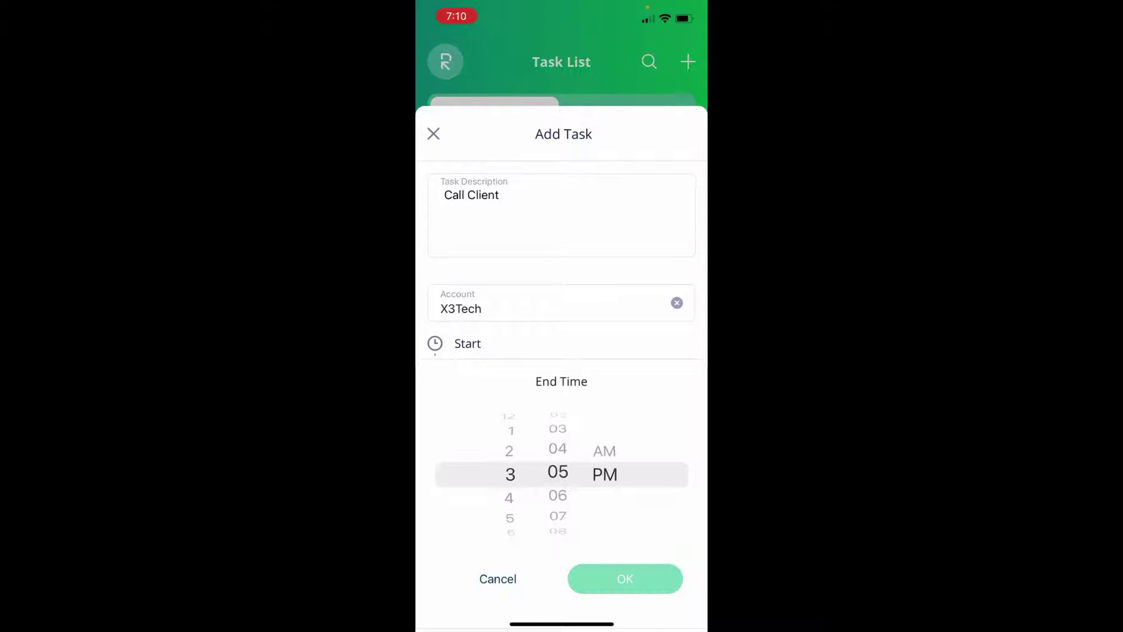
left_click_drag(559, 498, 558, 475)
left_click_drag(558, 521, 558, 427)
left_click_drag(558, 498, 558, 451)
left_click_drag(558, 521, 558, 451)
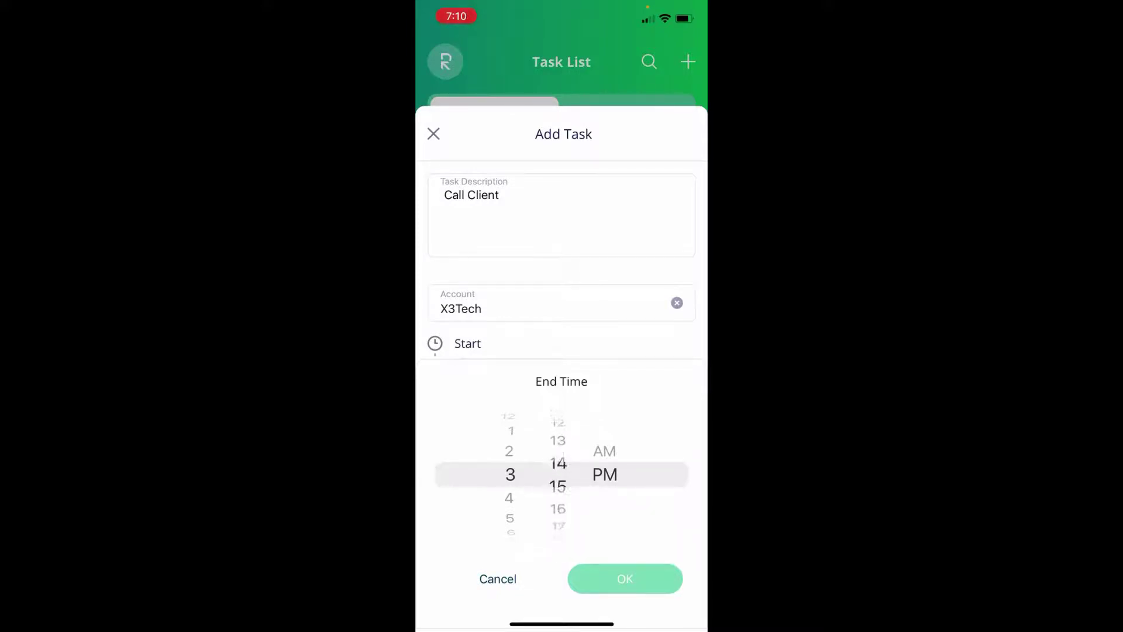
left_click(625, 579)
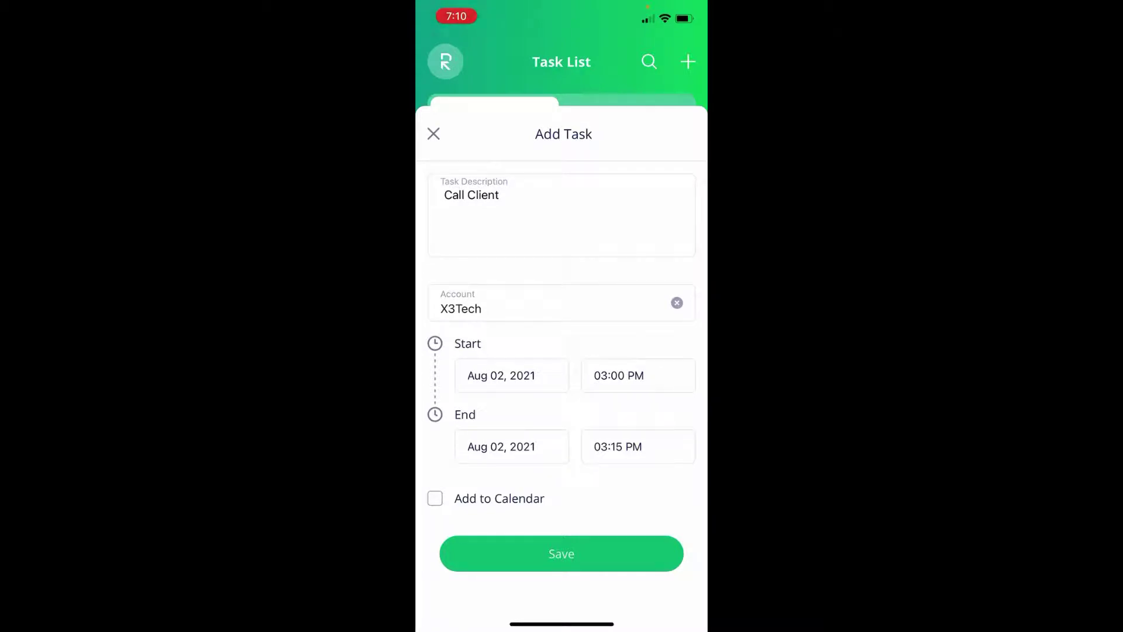
Turn on Add to Calendar and save the Call Client task.
left_click(434, 498)
left_click(561, 553)
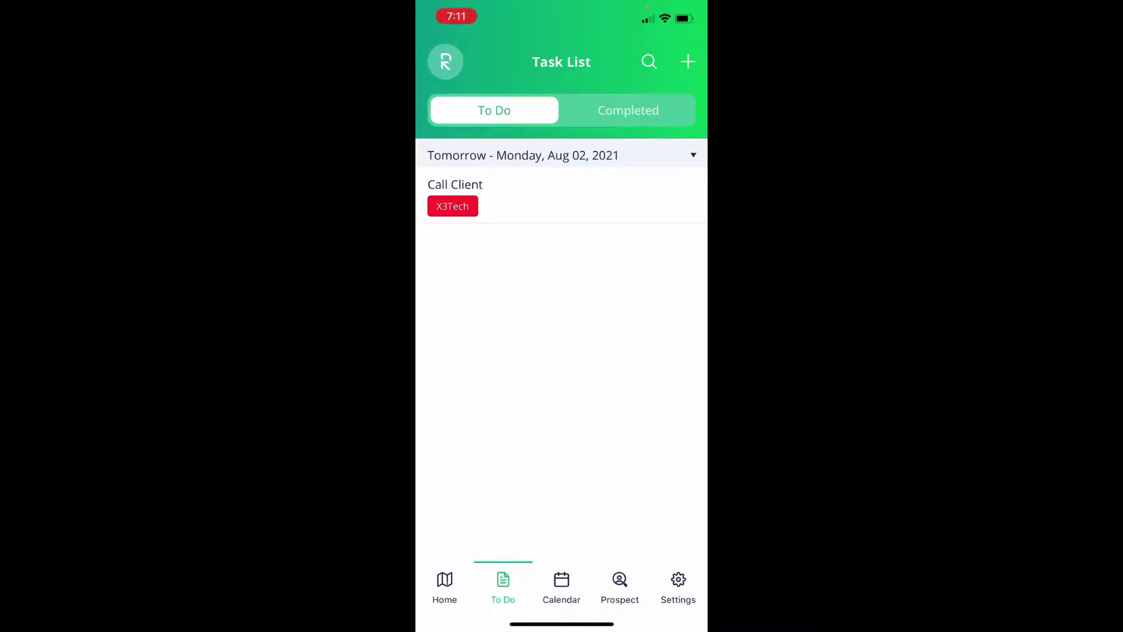
Switch the home screen to the Account List view.
left_click(445, 588)
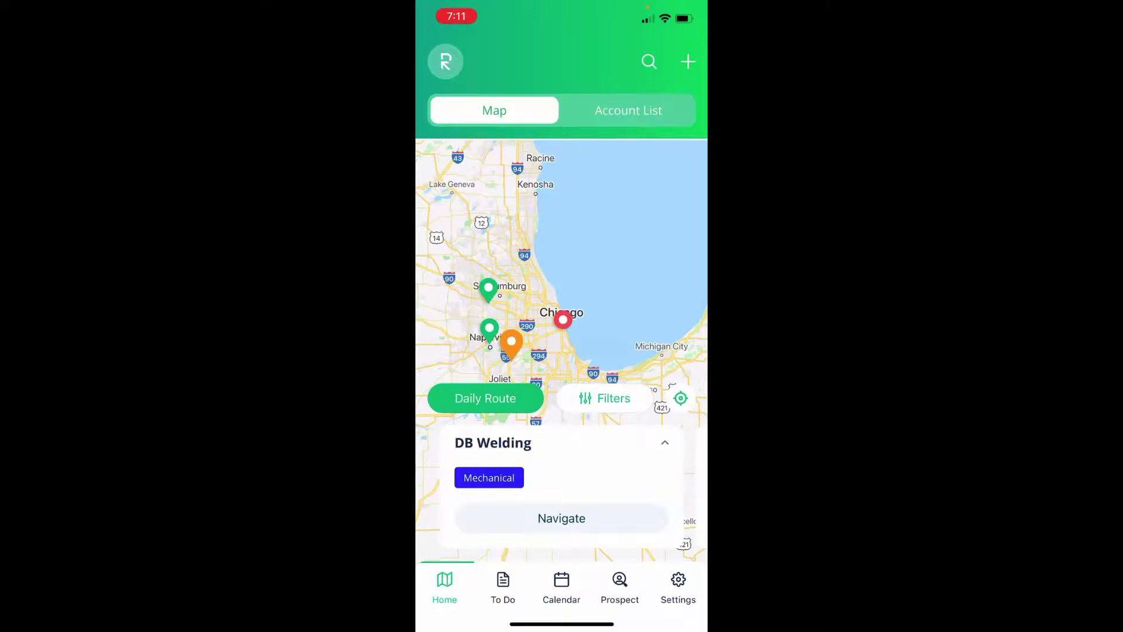
left_click(628, 110)
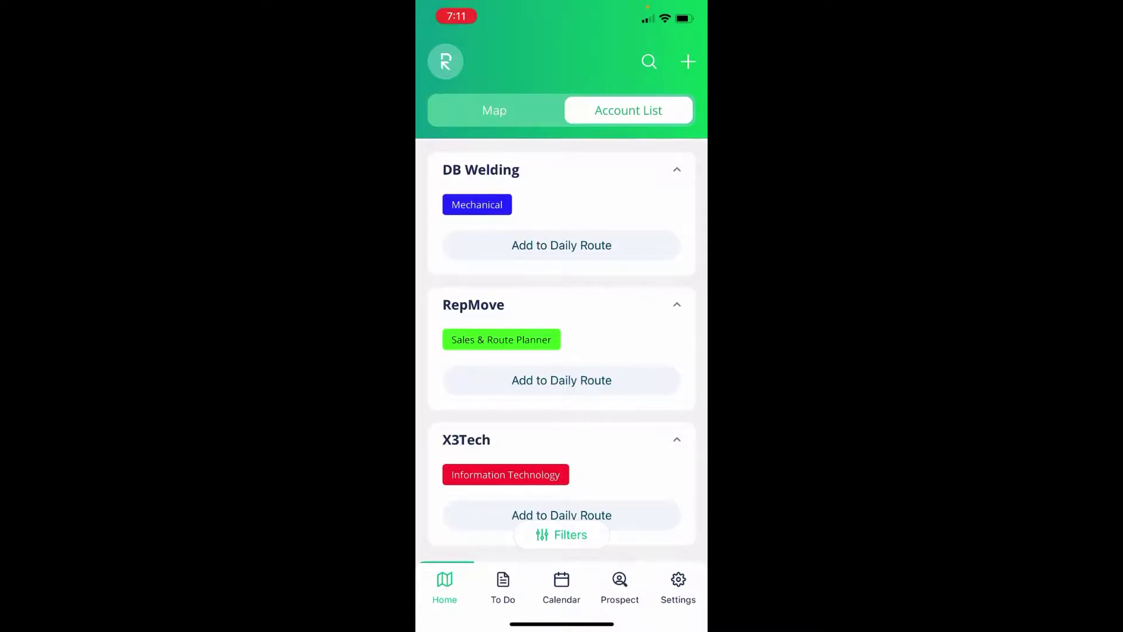
Open the DB Welding account and show its Tasks section.
left_click(481, 170)
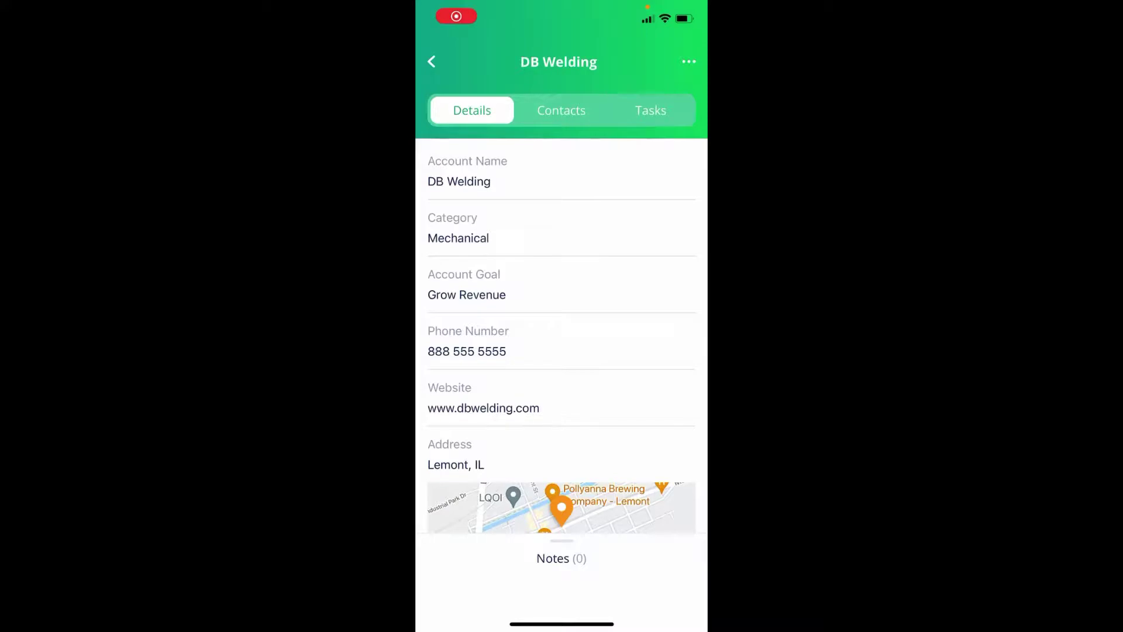
left_click(651, 110)
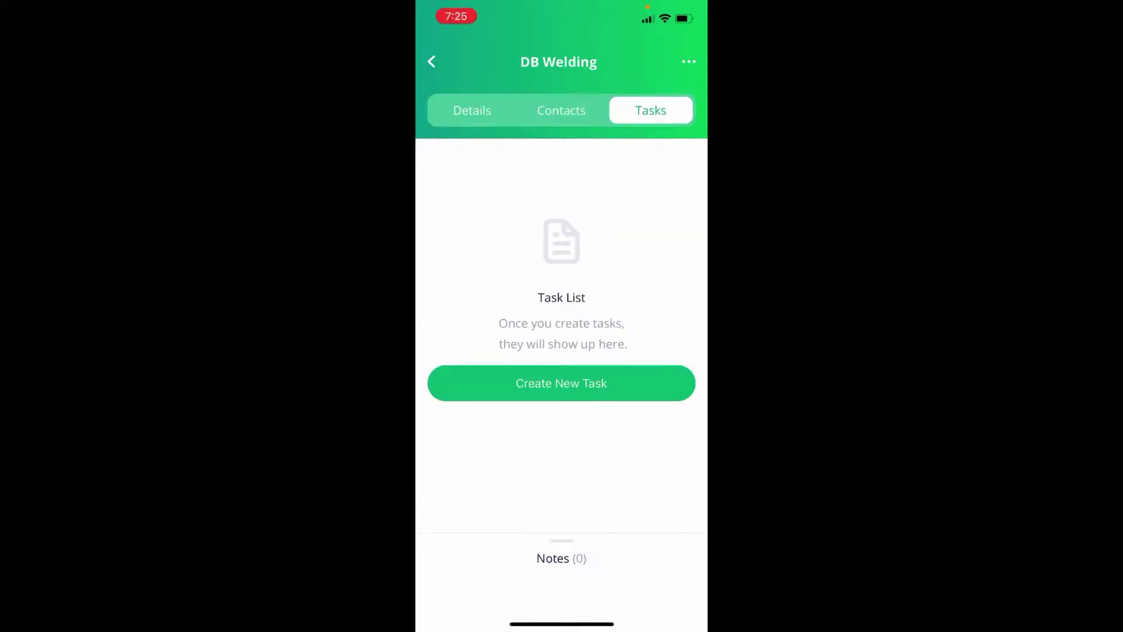
Start a new DB Welding task with the description 'Send Quote'.
left_click(561, 383)
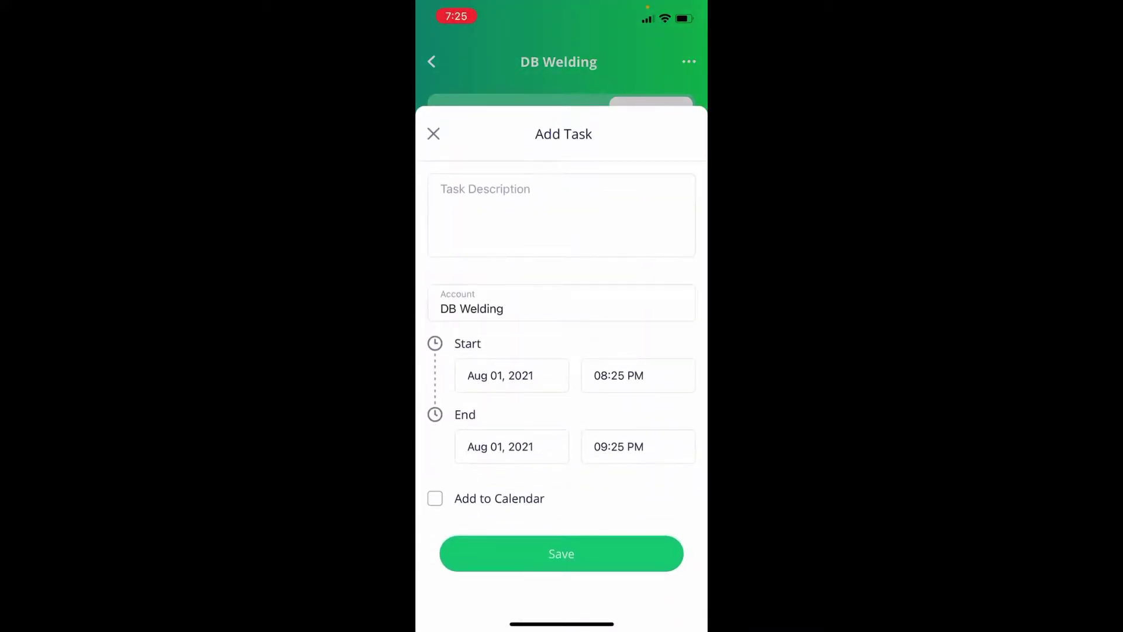
left_click(562, 215)
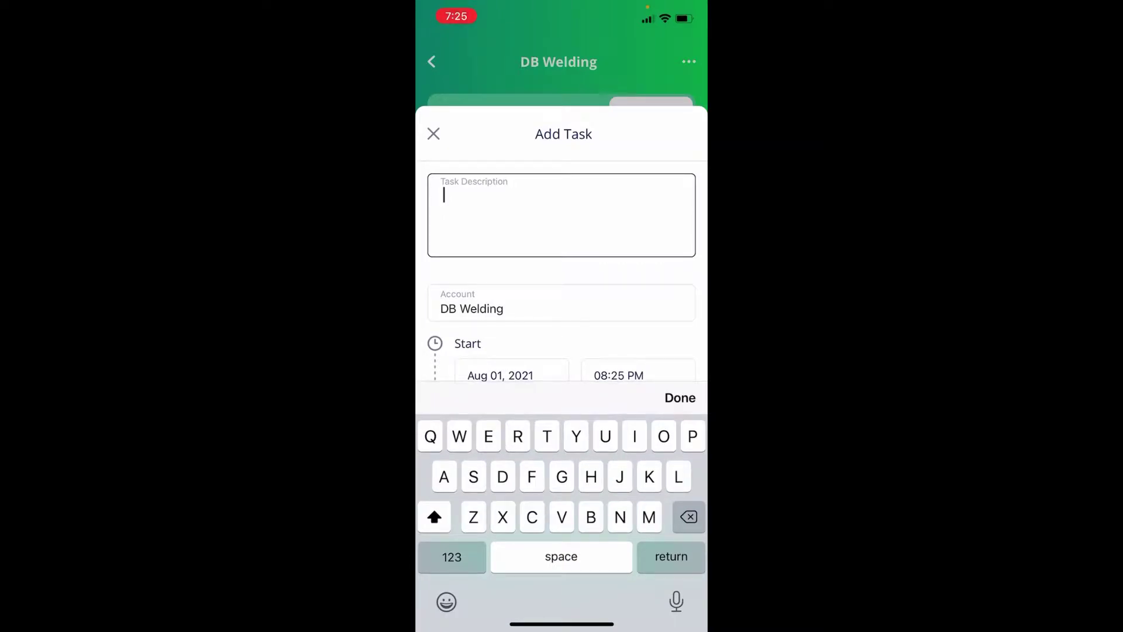
type("Send")
type(" Quote")
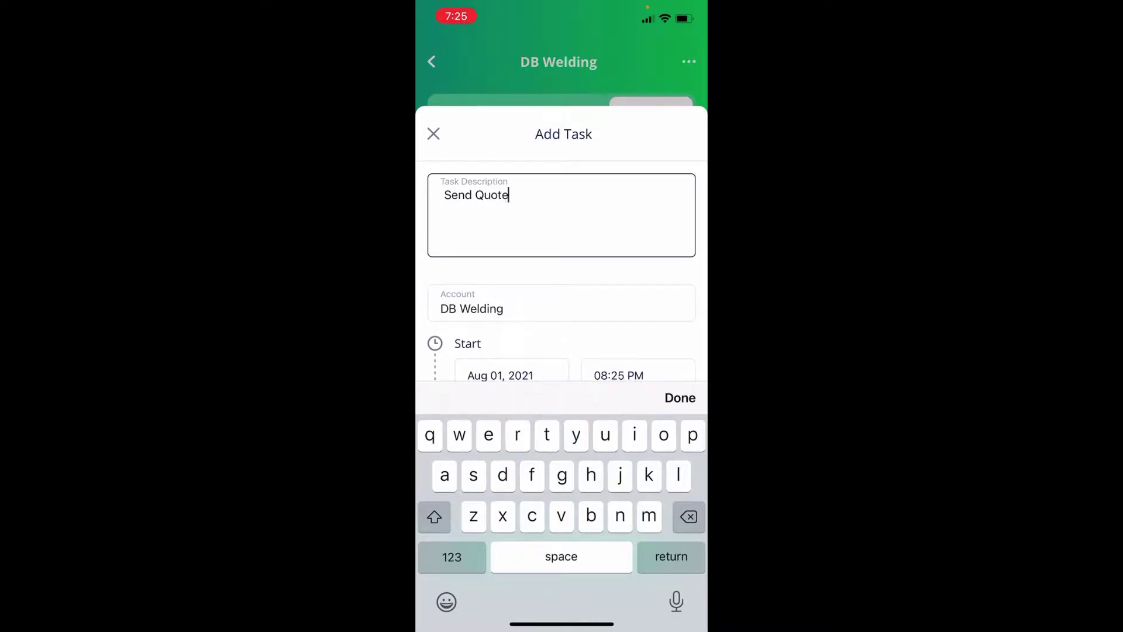
scroll(562, 270, "down", 1)
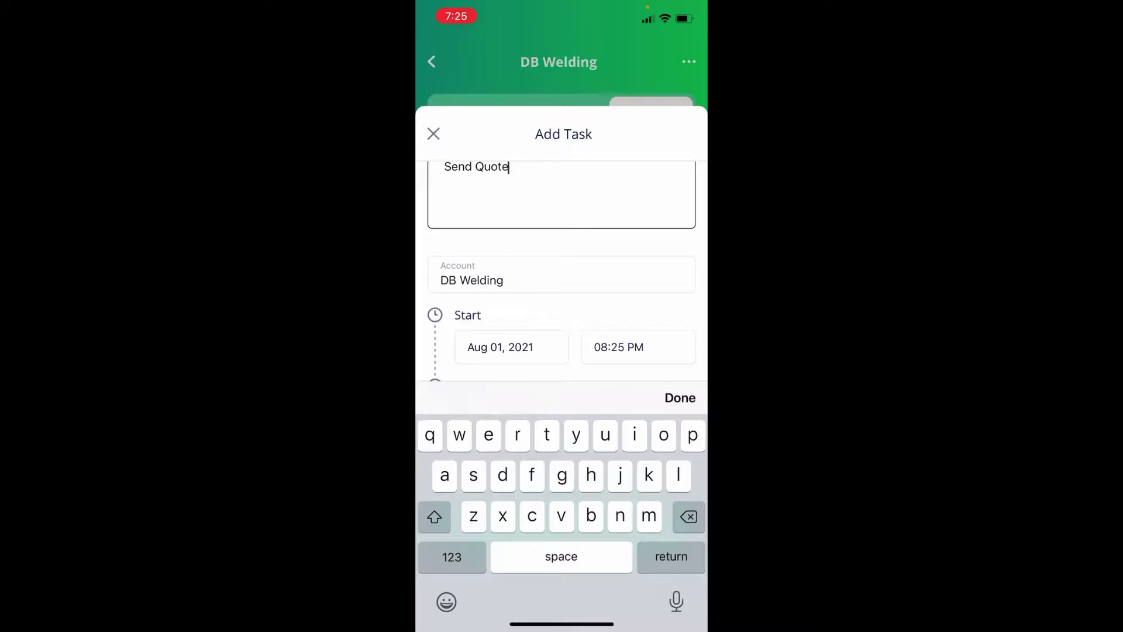
left_click(680, 398)
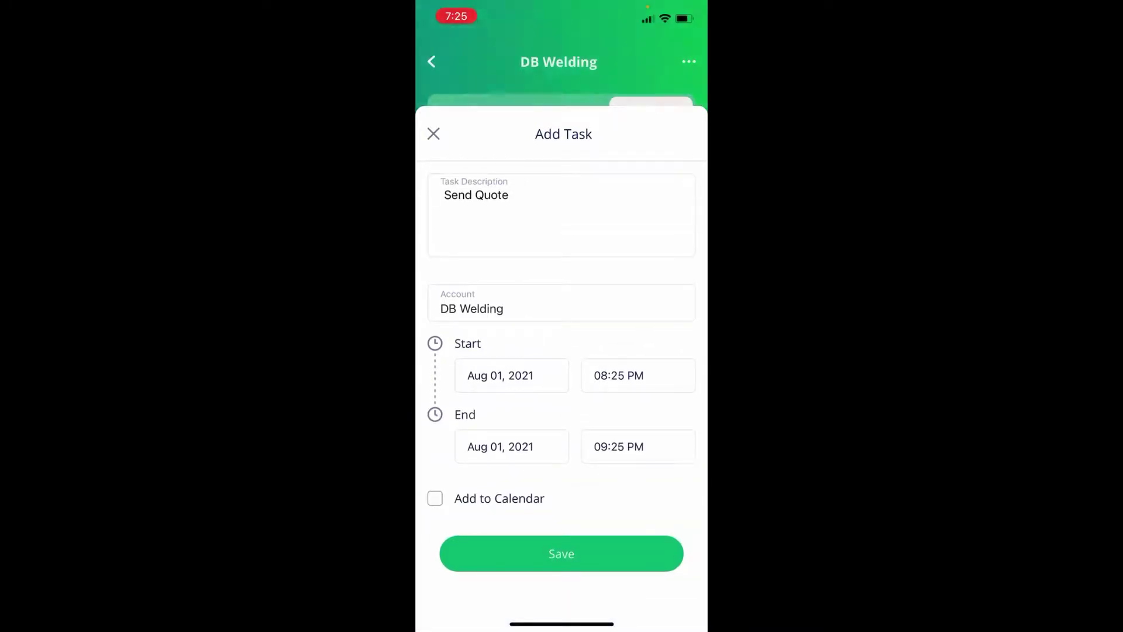
Schedule it for Aug 03, 2021 at 2:00 PM, add to calendar, and save.
left_click(512, 375)
left_click_drag(580, 498, 580, 451)
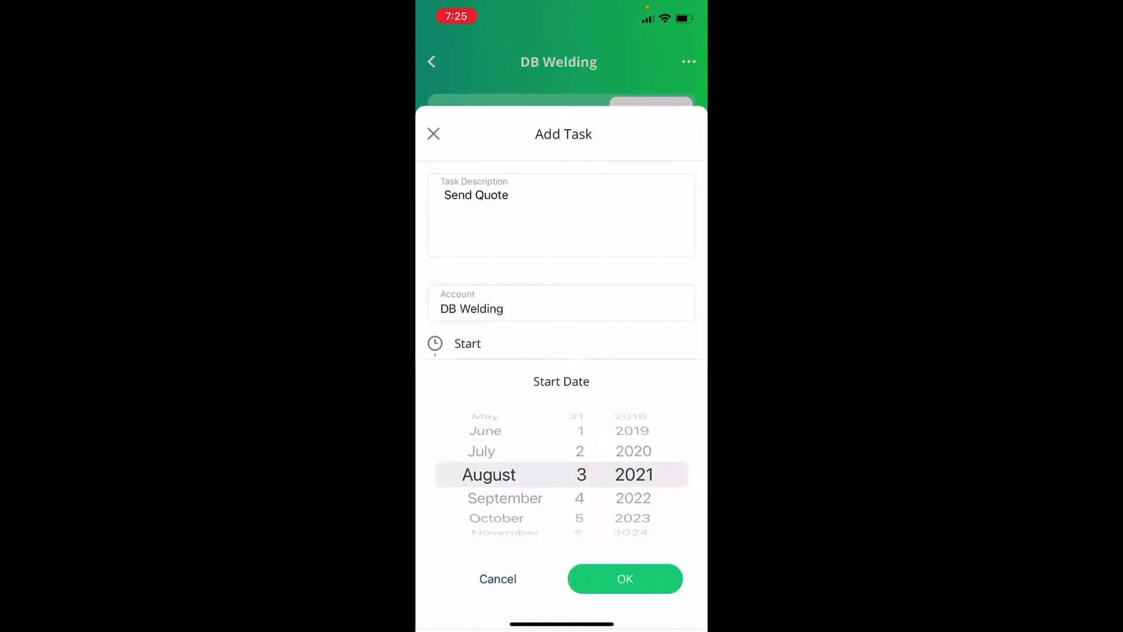
left_click(625, 578)
left_click(638, 375)
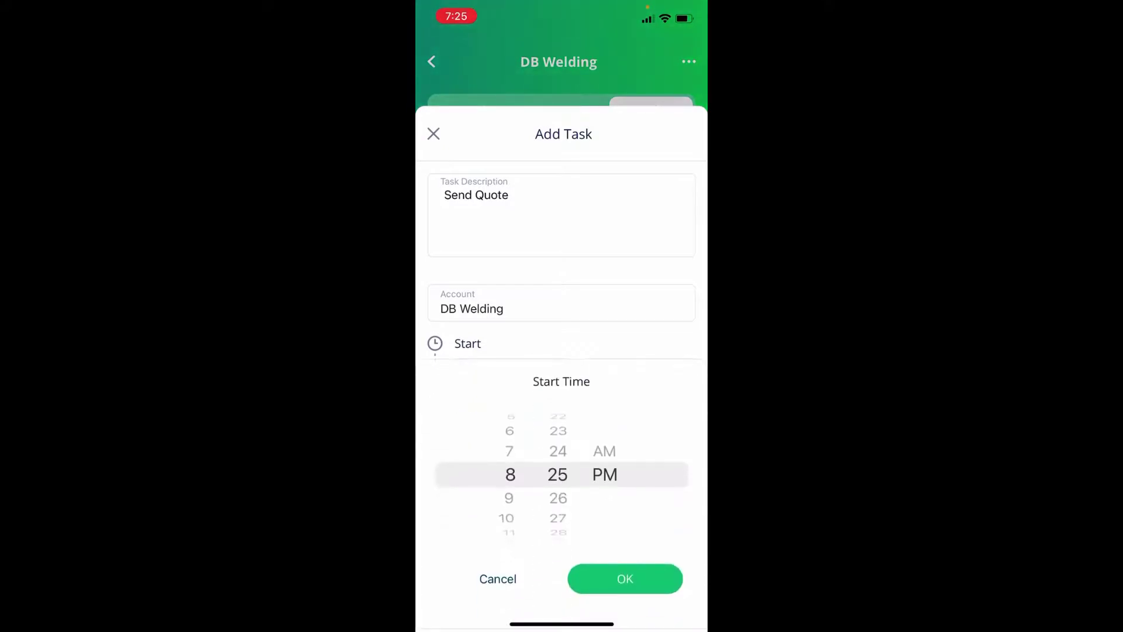
left_click_drag(511, 445, 511, 515)
left_click_drag(557, 451, 558, 515)
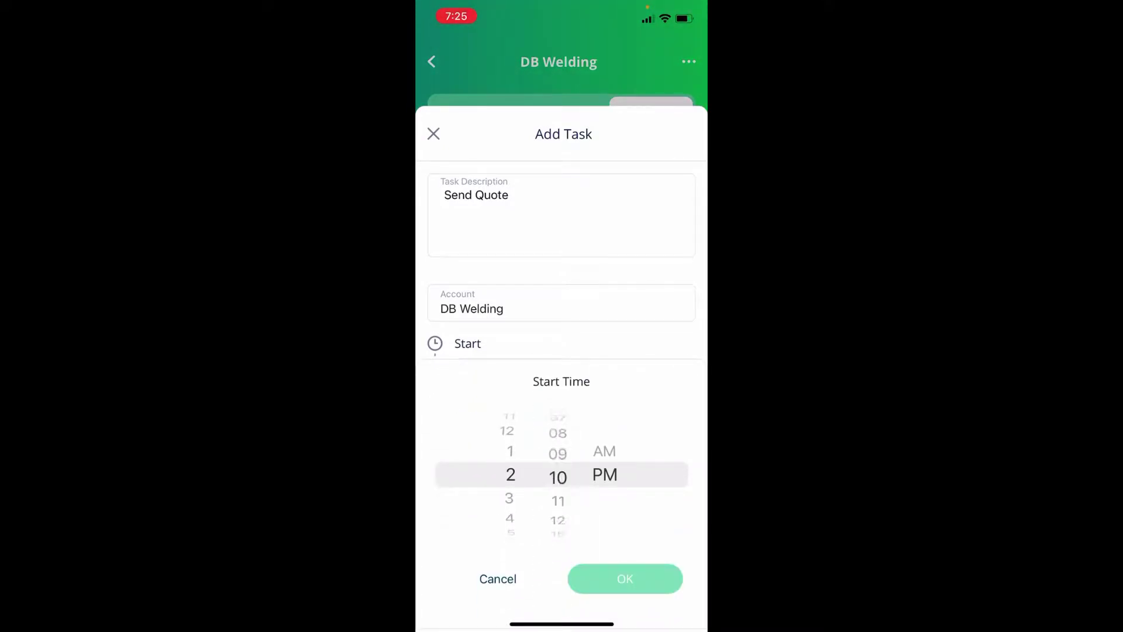
left_click_drag(558, 456, 558, 503)
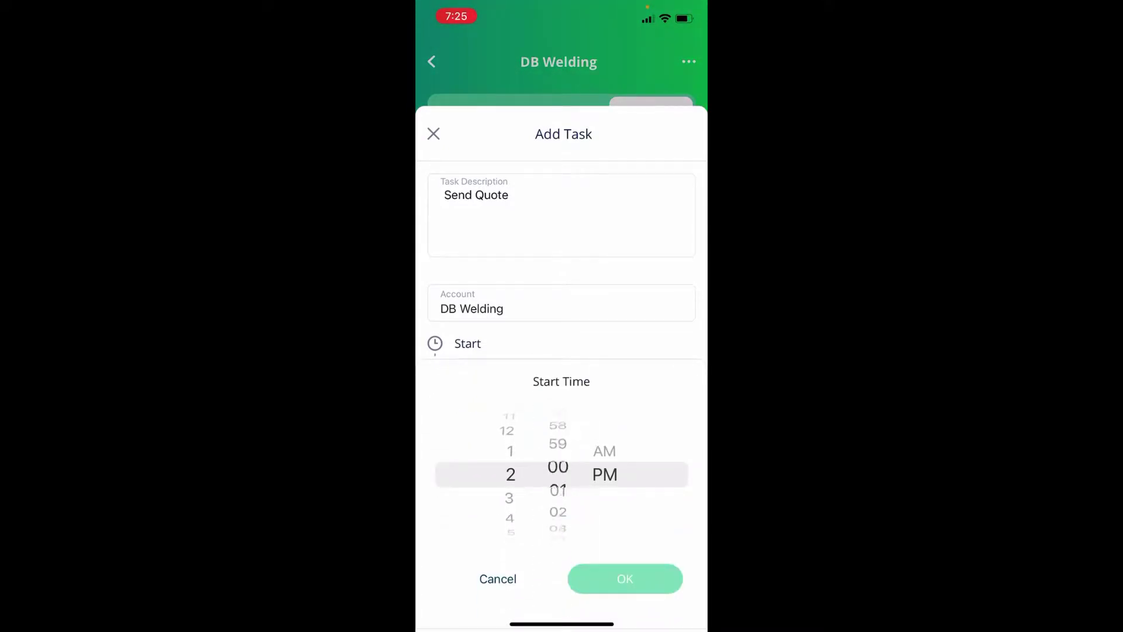
left_click(625, 579)
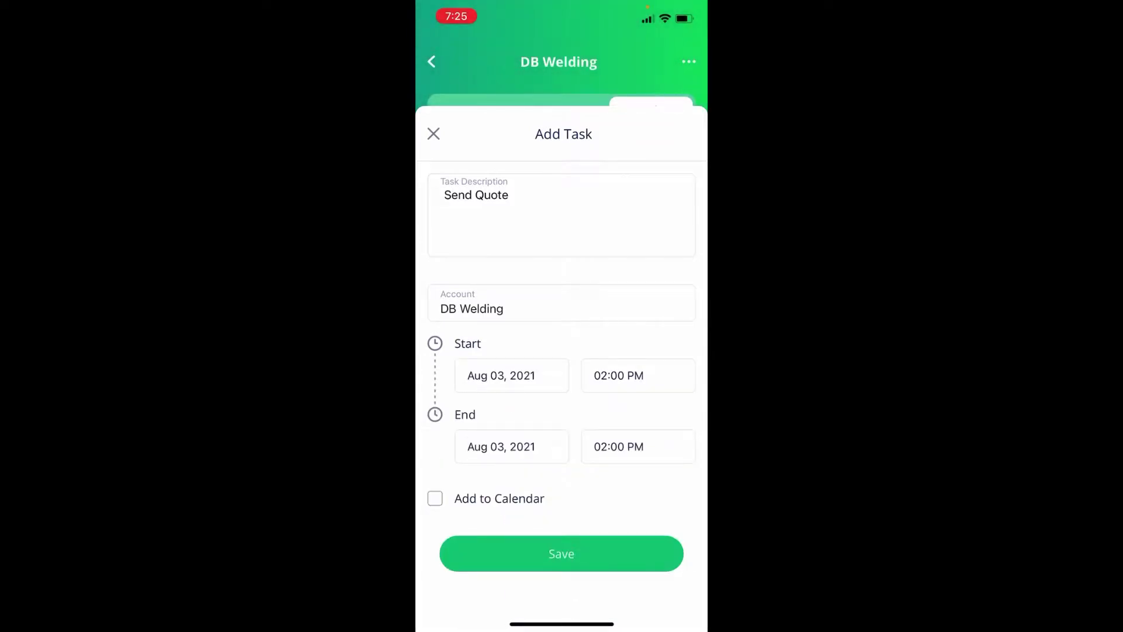
left_click(435, 498)
left_click(562, 554)
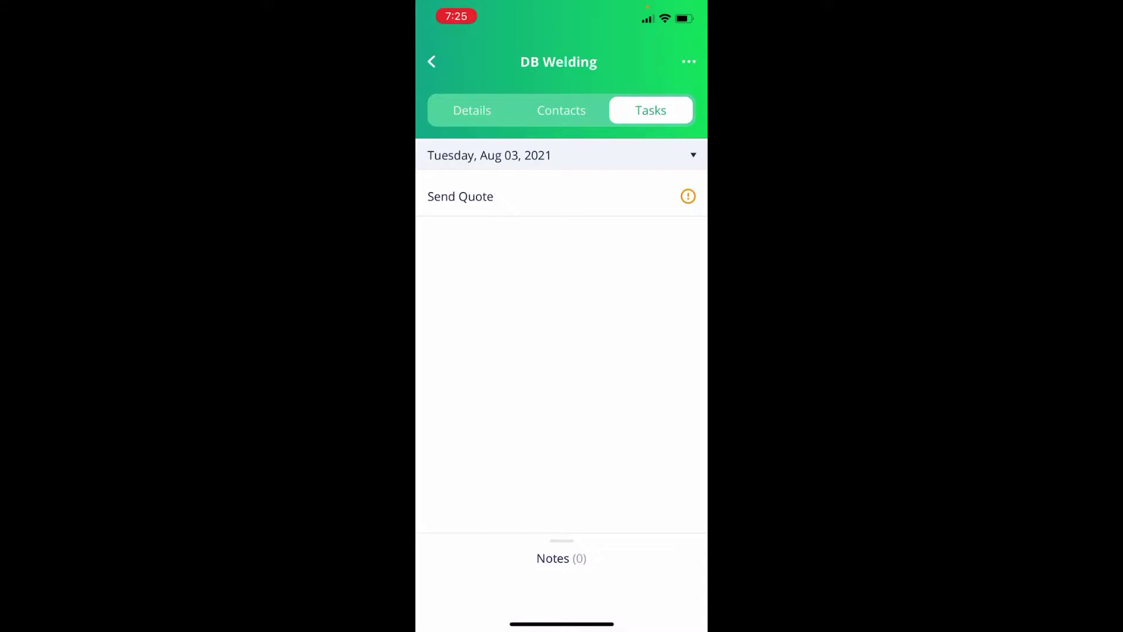
left_click(460, 197)
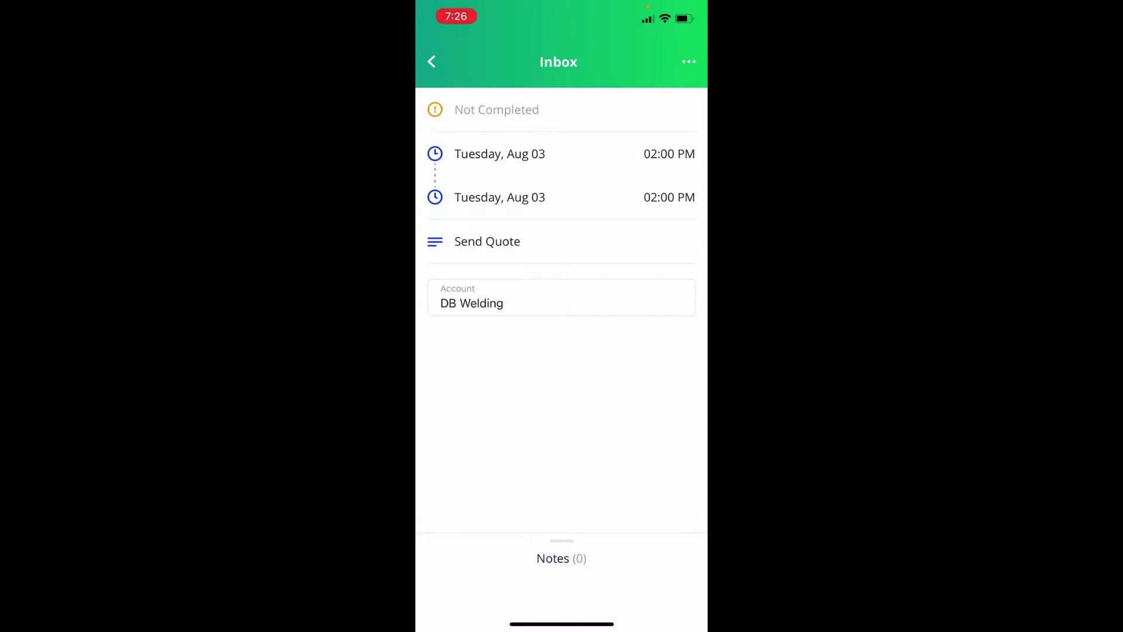
left_click(689, 62)
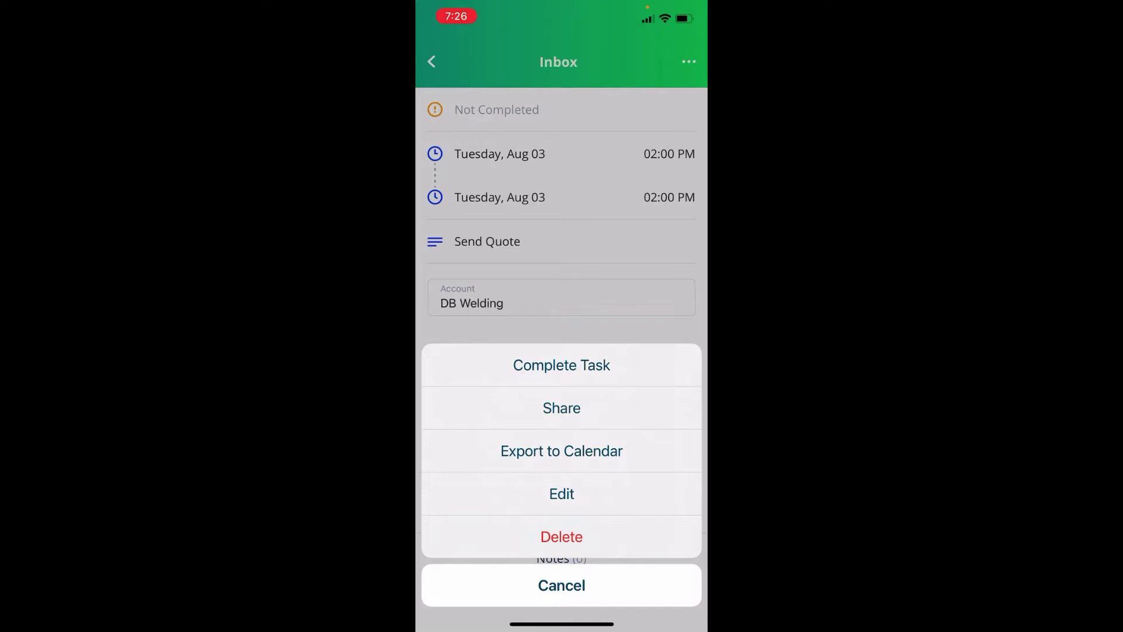
left_click(562, 585)
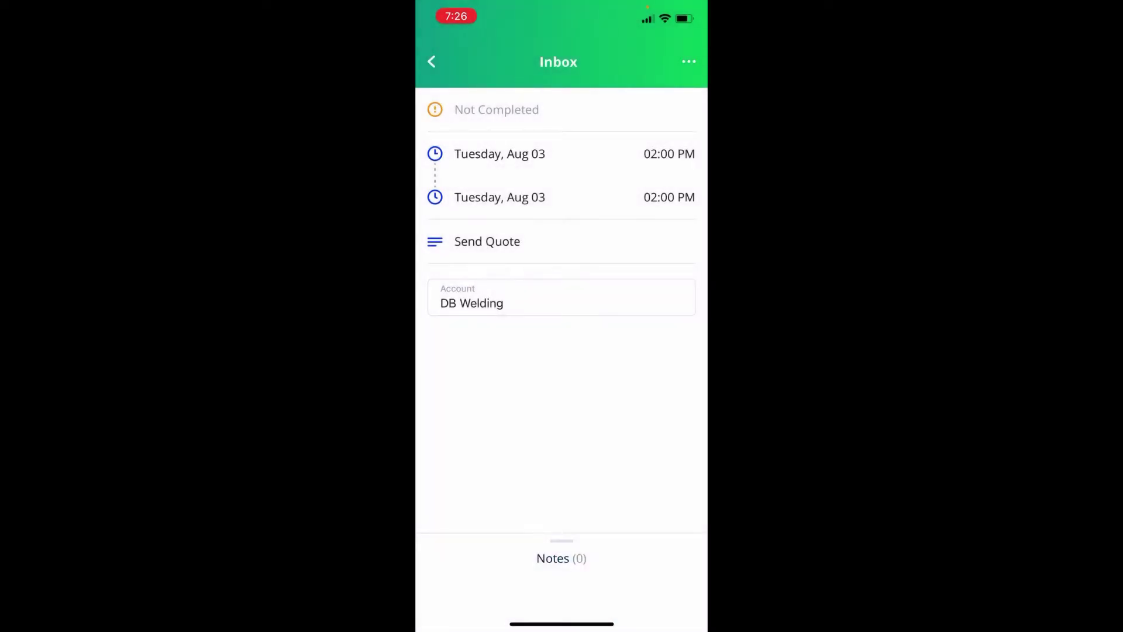
left_click(561, 297)
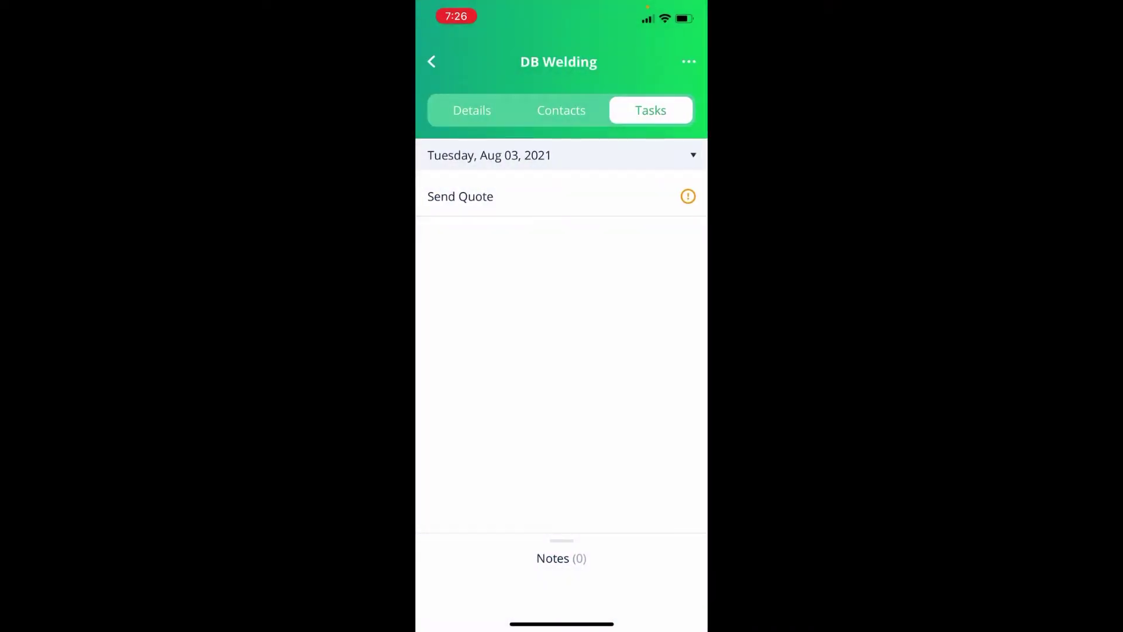
In the main To Do list, swipe Send Quote to mark it completed.
left_click(431, 61)
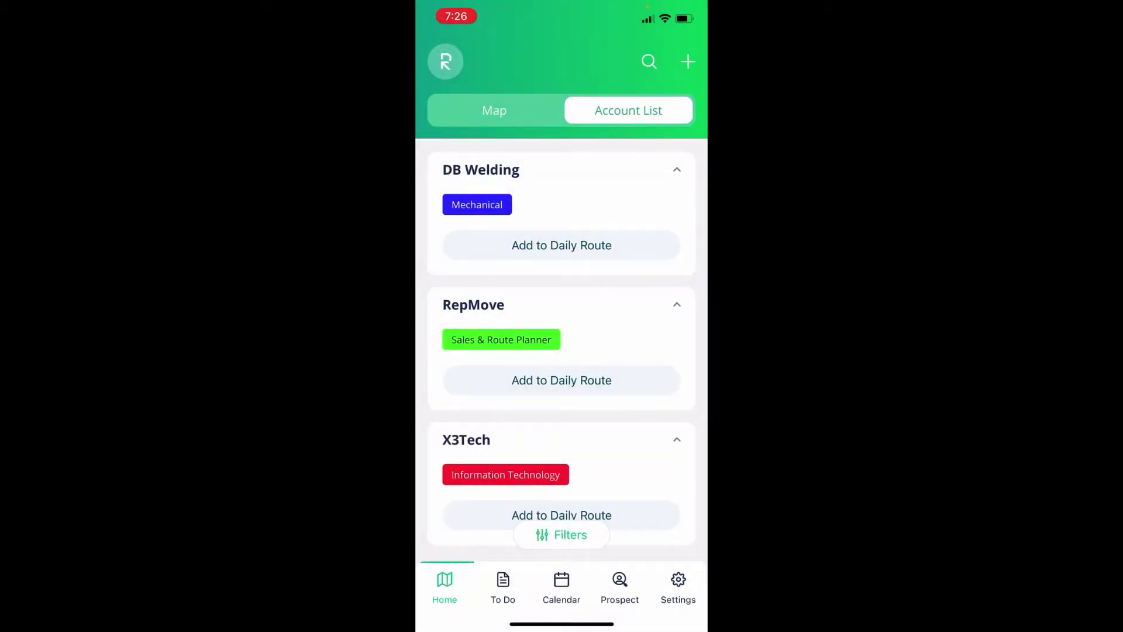
left_click(503, 587)
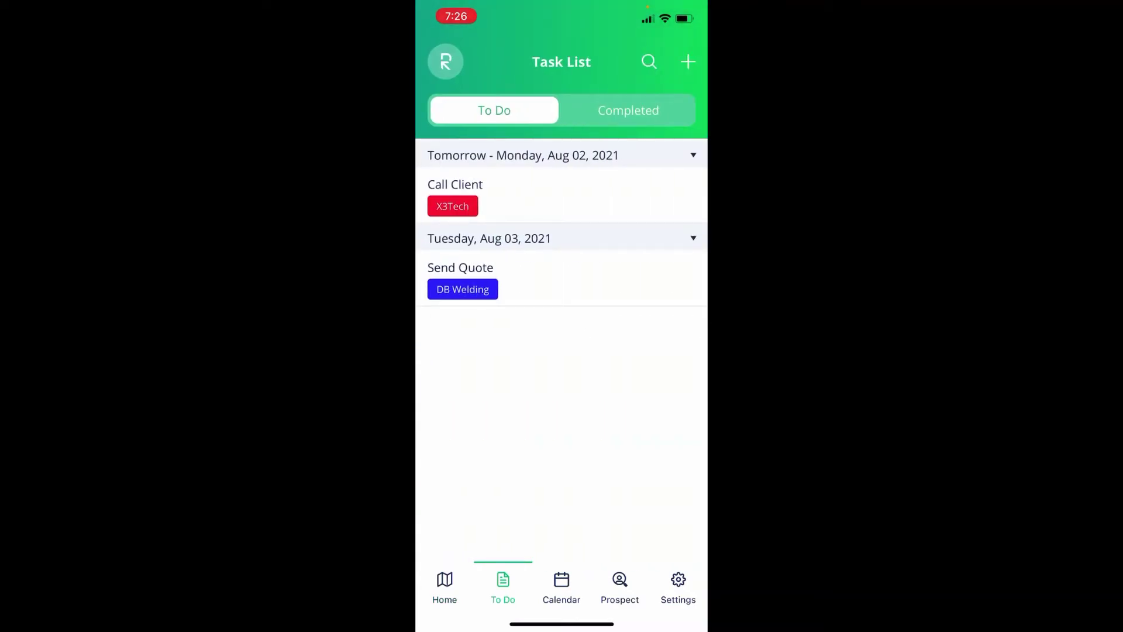
mouse_move(433, 279)
left_mouse_down()
mouse_move(544, 279)
mouse_move(421, 279)
left_mouse_up()
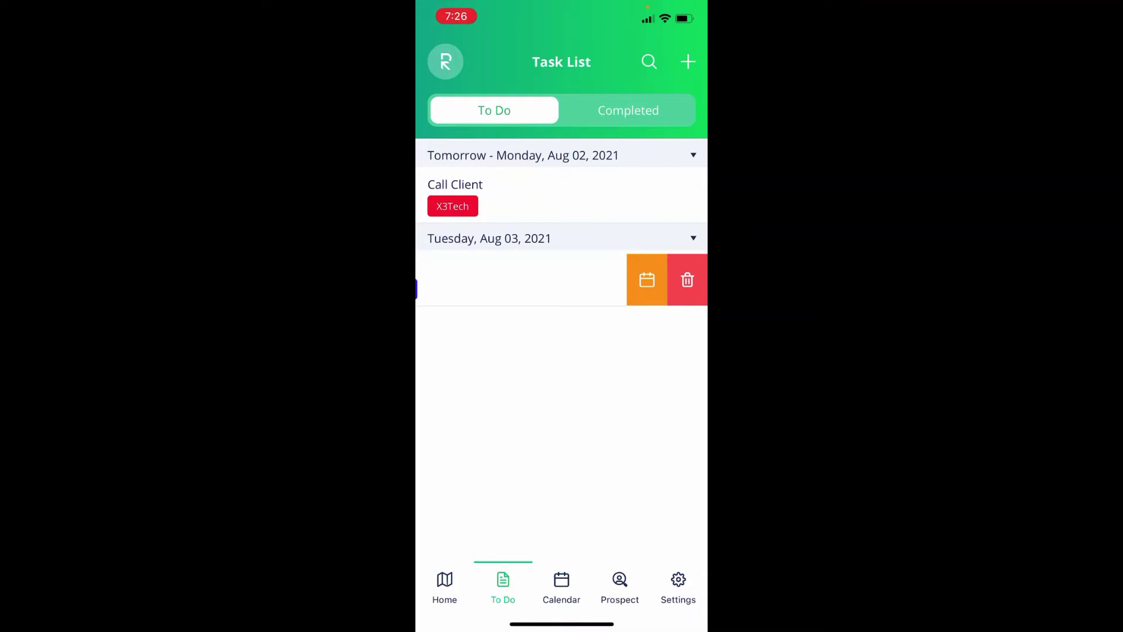
left_click_drag(527, 279, 608, 280)
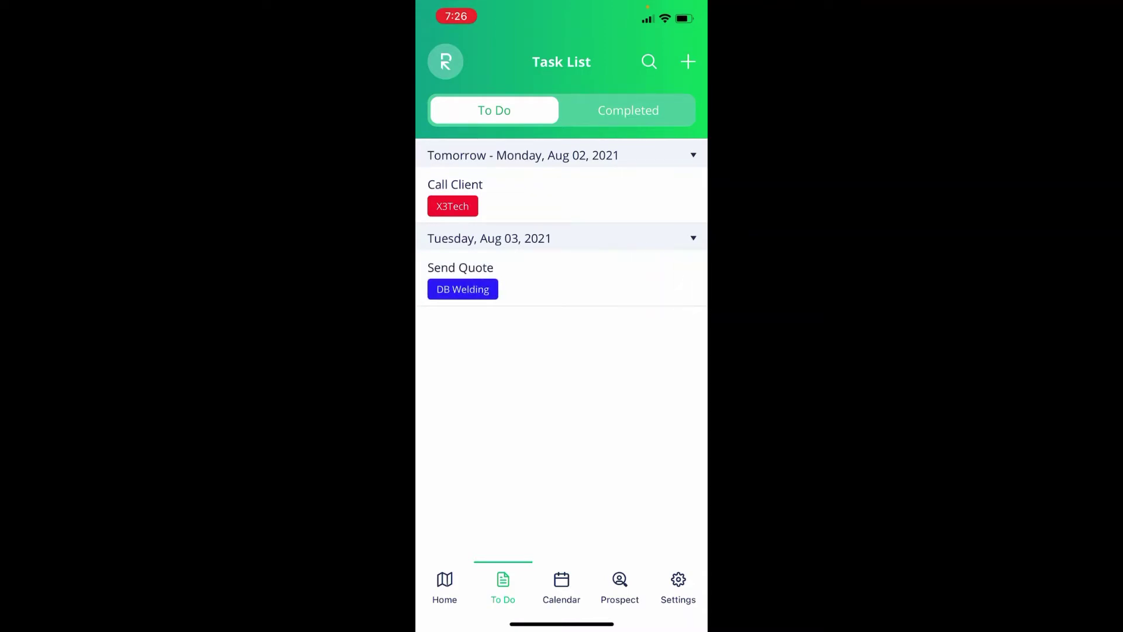
left_click_drag(445, 279, 644, 279)
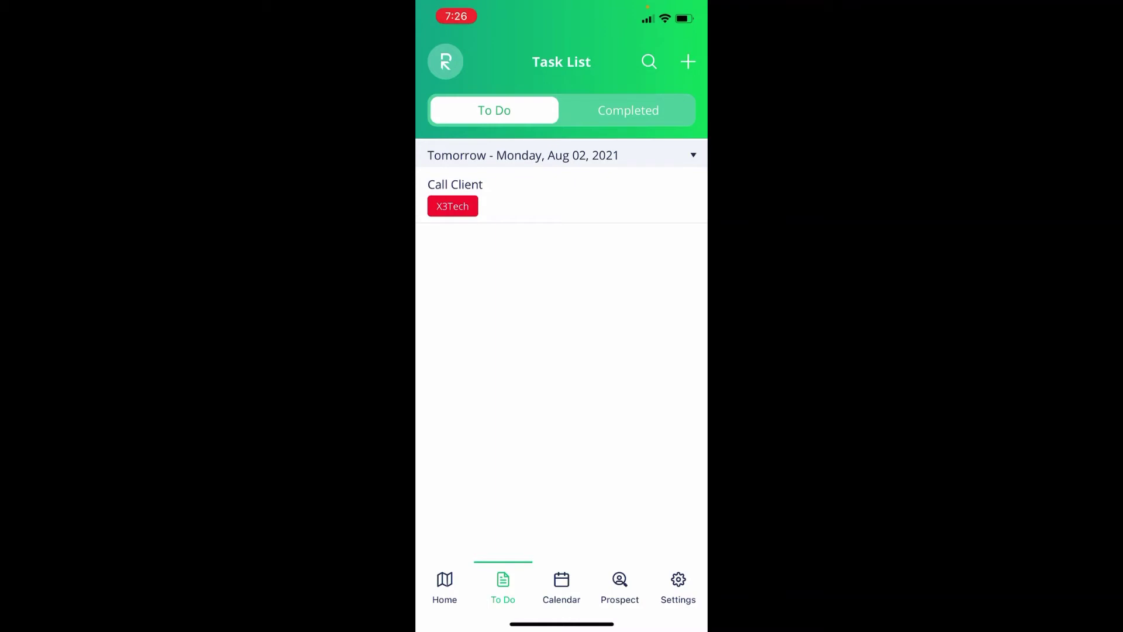
Switch the Task List to the Completed tab to see Send Quote.
left_click(629, 110)
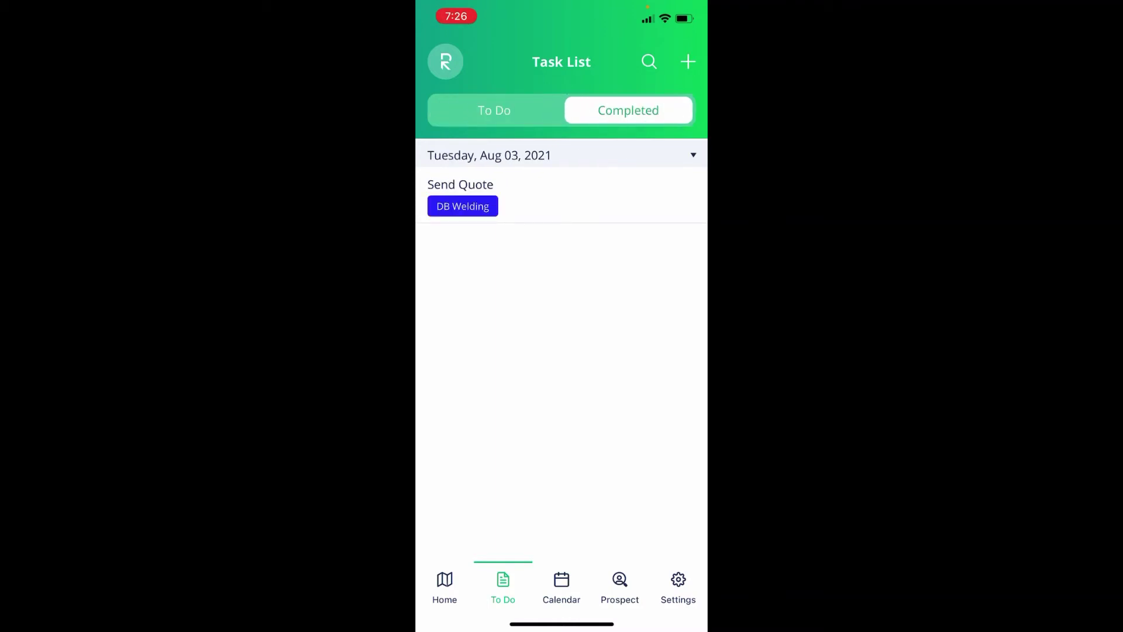